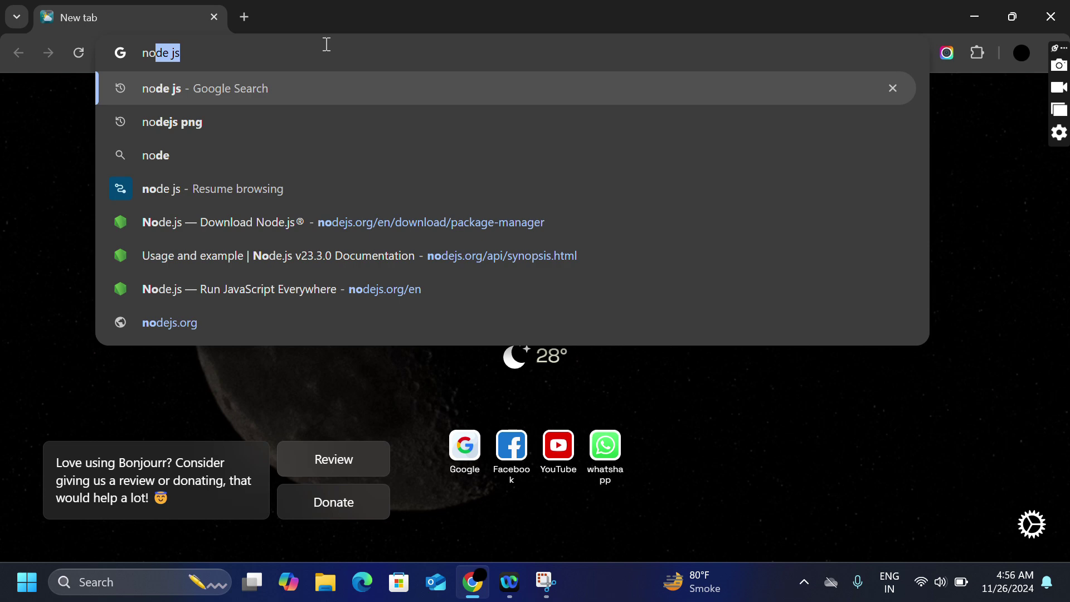
- Search Google for "node js", go to the official Node.js site and open its download page
key("Return")
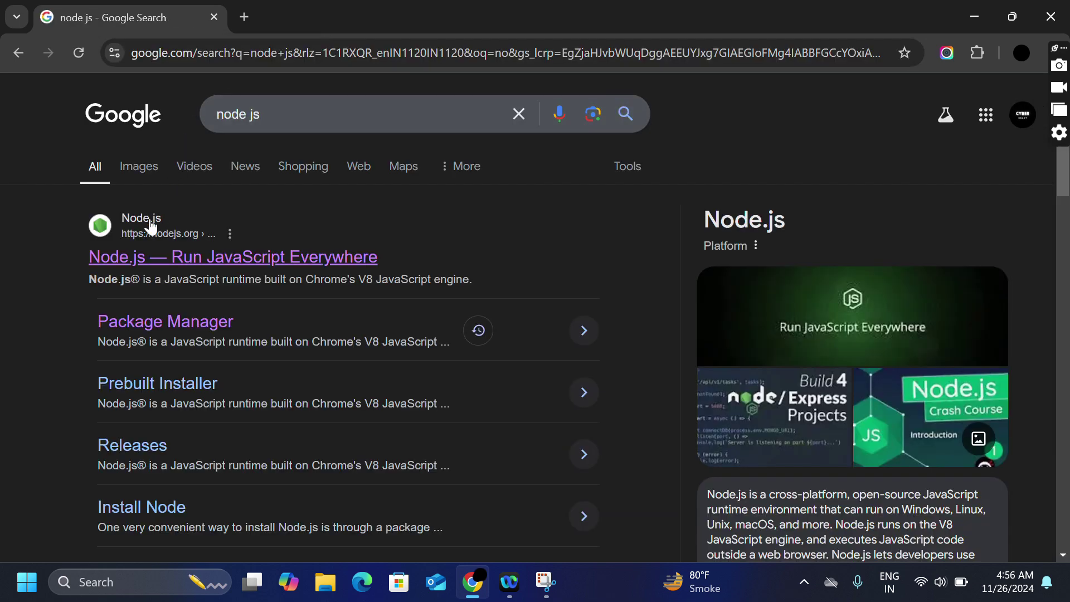
left_click(161, 248)
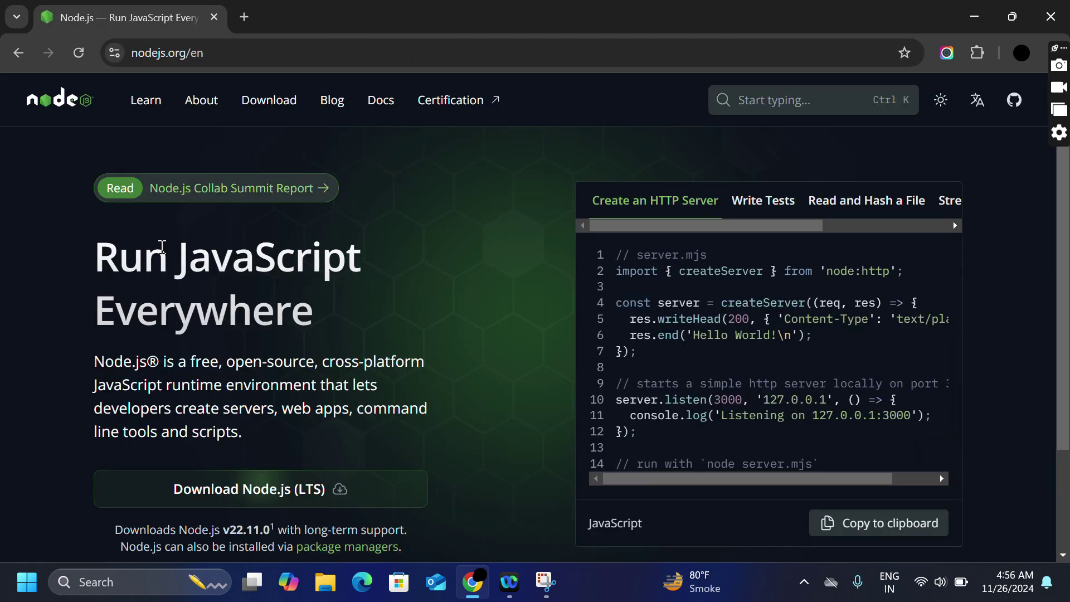
left_click(268, 109)
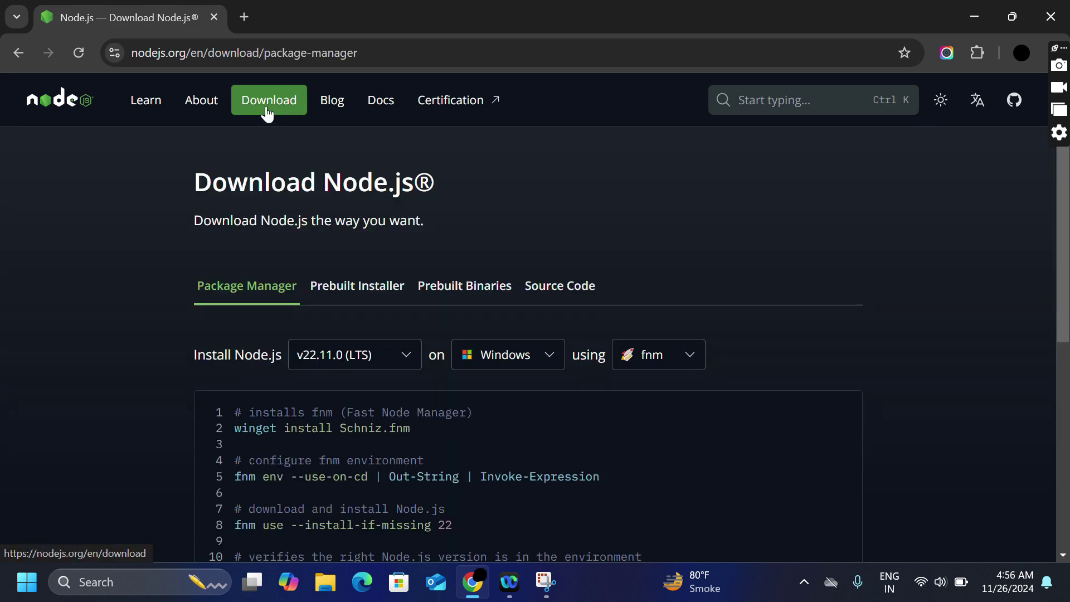
- Examine the version, operating system and package manager choices offered for installing Node.js
scroll(358, 268, "down", 3)
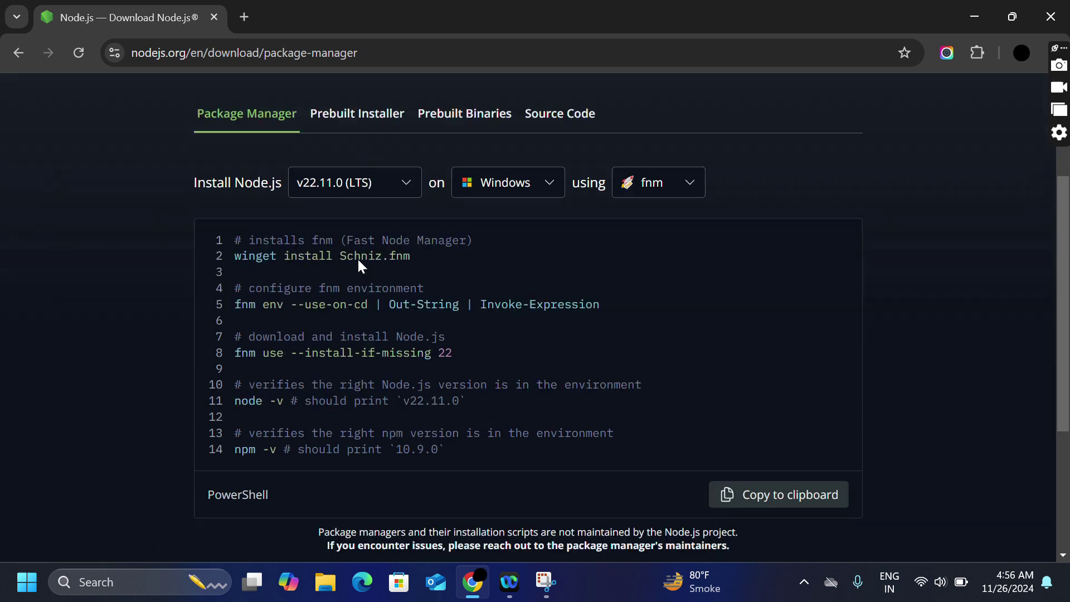
scroll(358, 268, "up", 1)
left_click(393, 235)
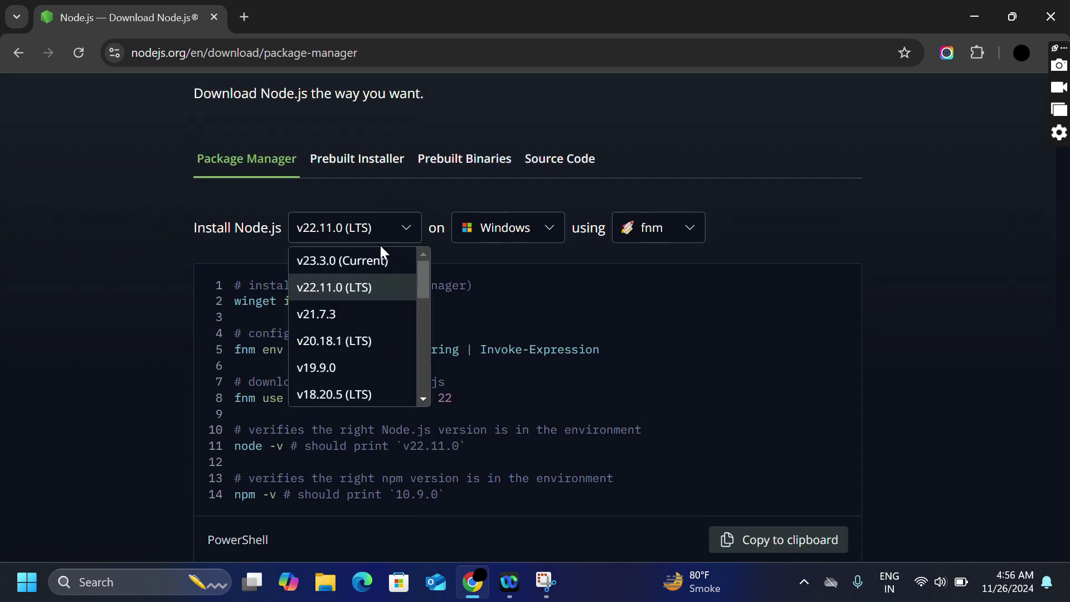
left_click(499, 225)
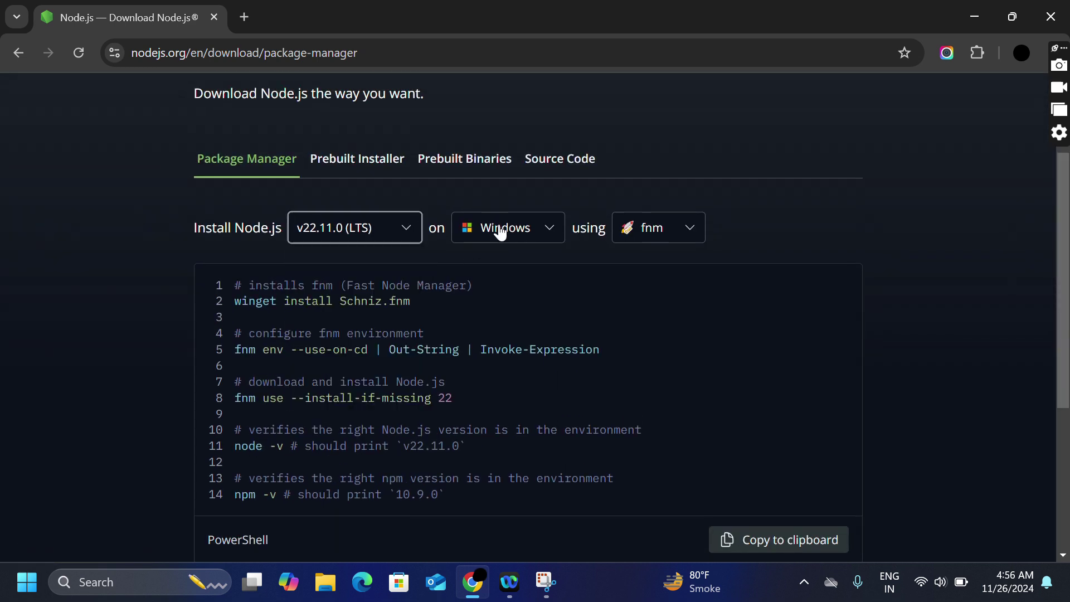
left_click(500, 225)
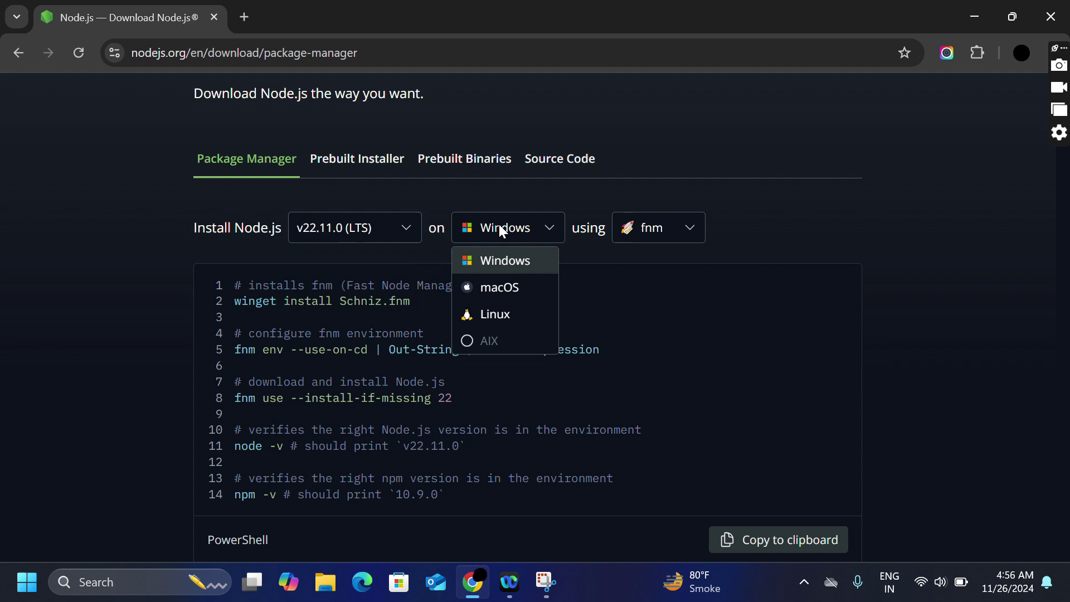
left_click(627, 229)
left_click(628, 230)
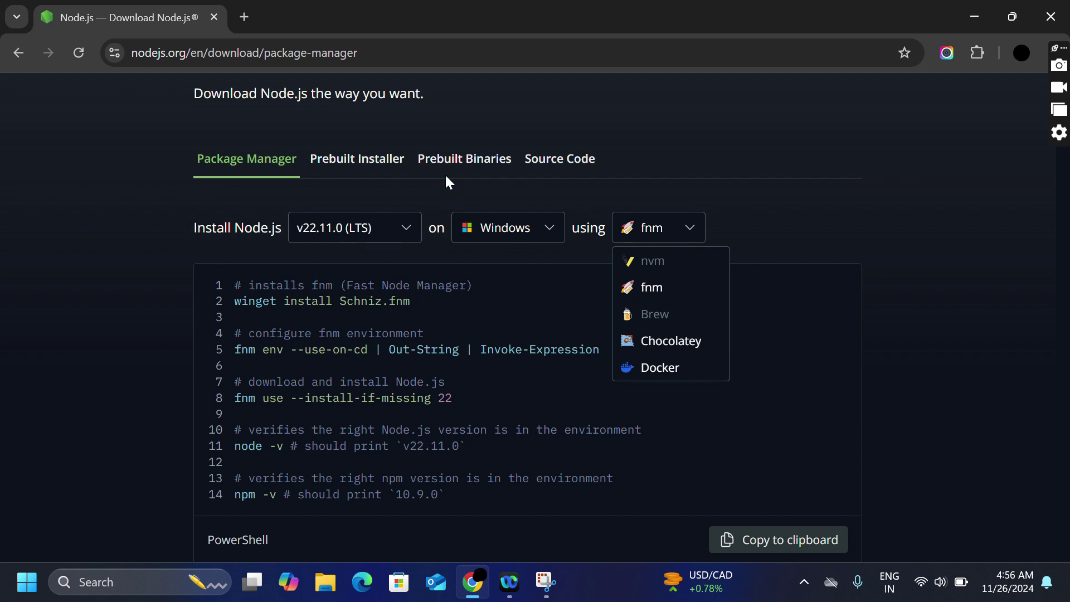
left_click(169, 152)
scroll(179, 139, "up", 2)
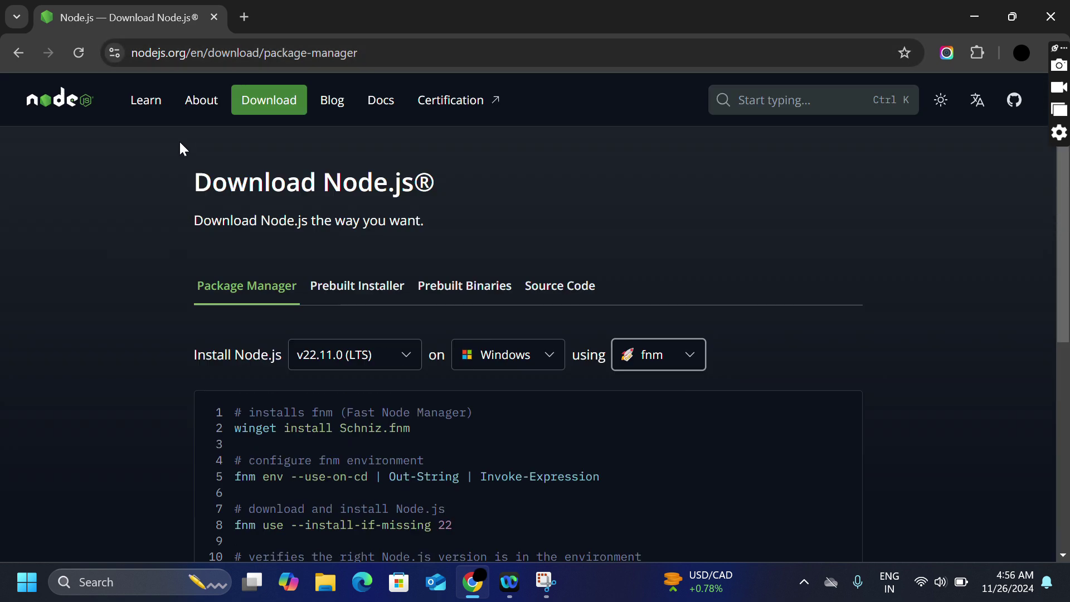
- Return to the Node.js homepage, download the LTS installer and launch the downloaded .msi file
left_click(55, 96)
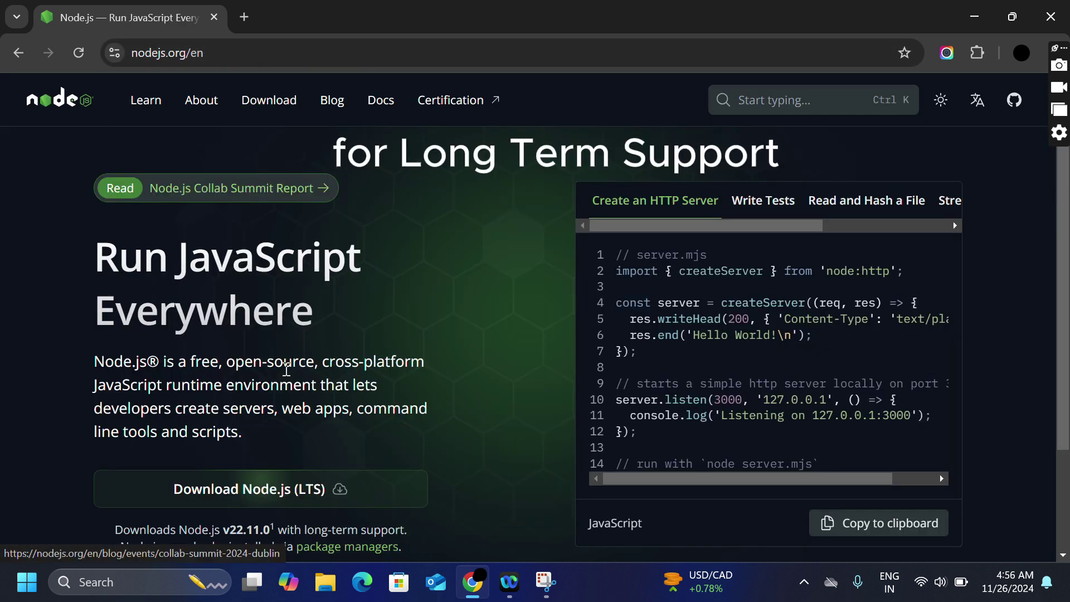
left_click(280, 492)
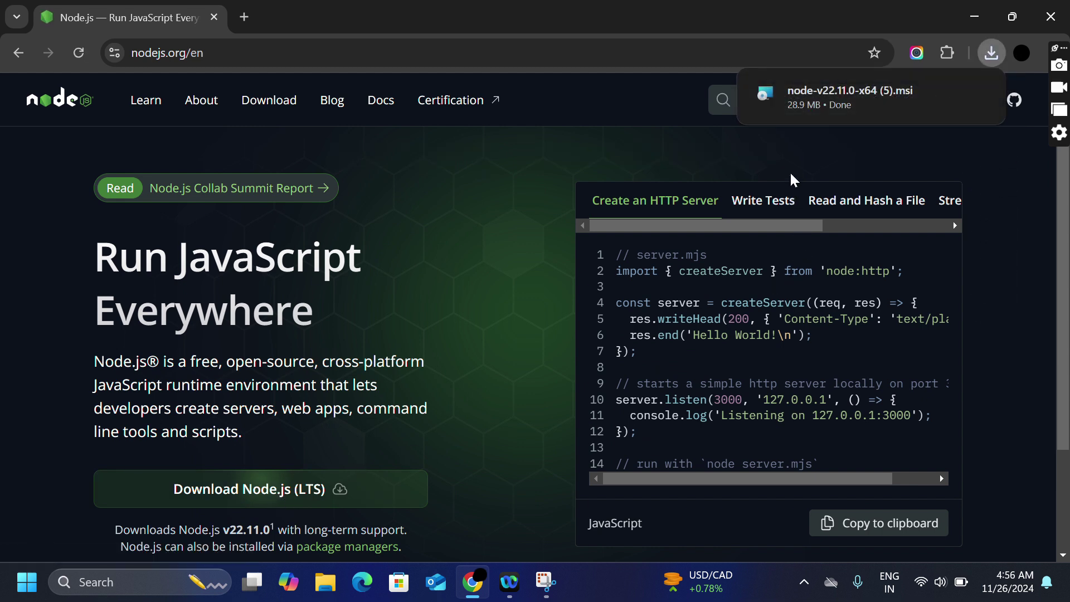
left_click(800, 90)
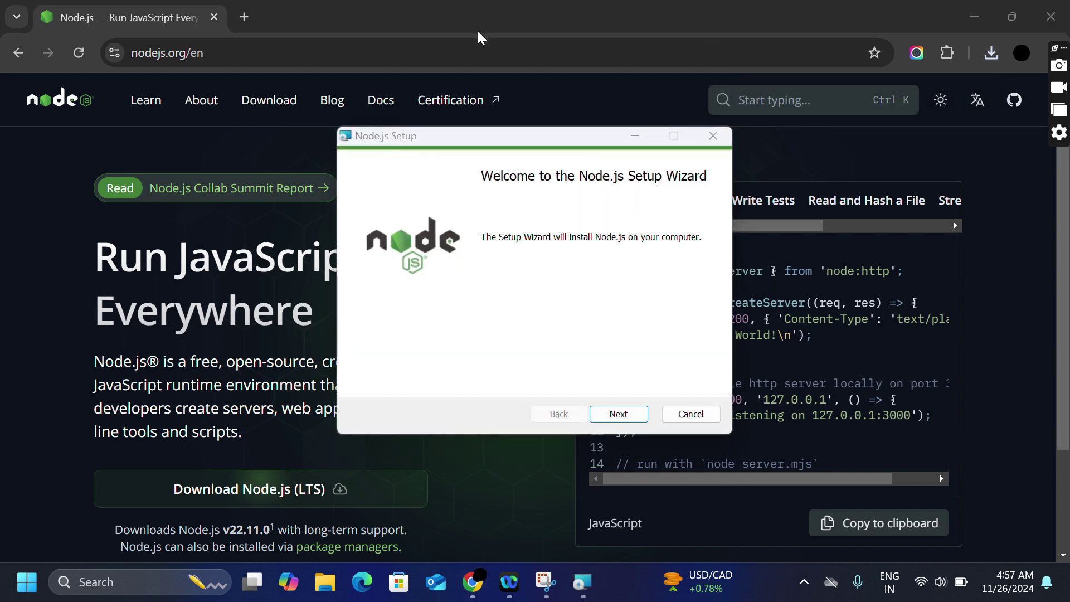
- Accept the license agreement in the Node.js setup and keep the default destination folder C:\Program Files\nodejs\
left_click(628, 419)
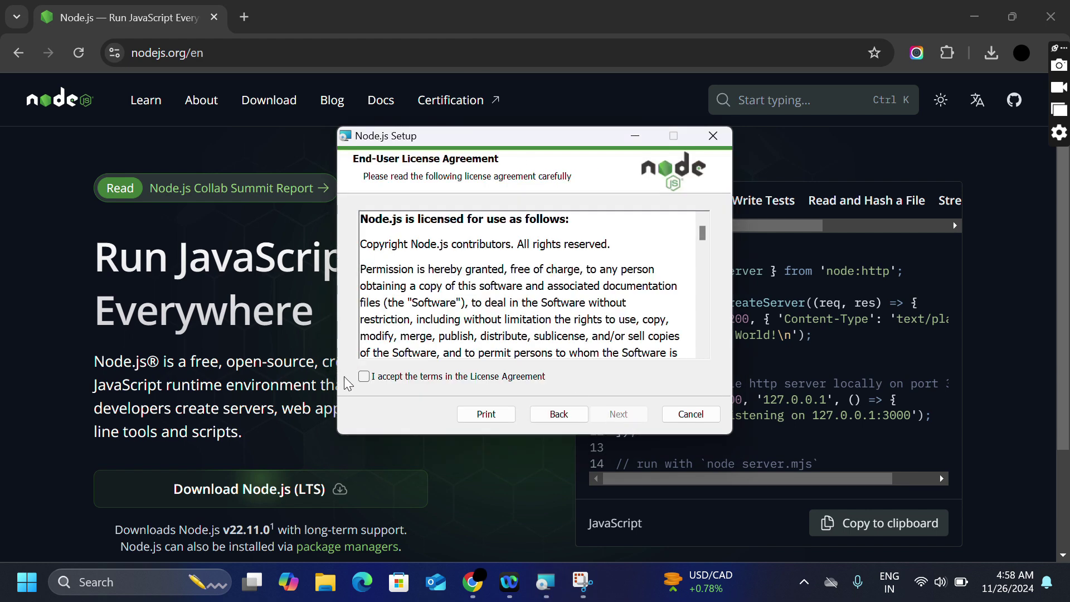
left_click(364, 376)
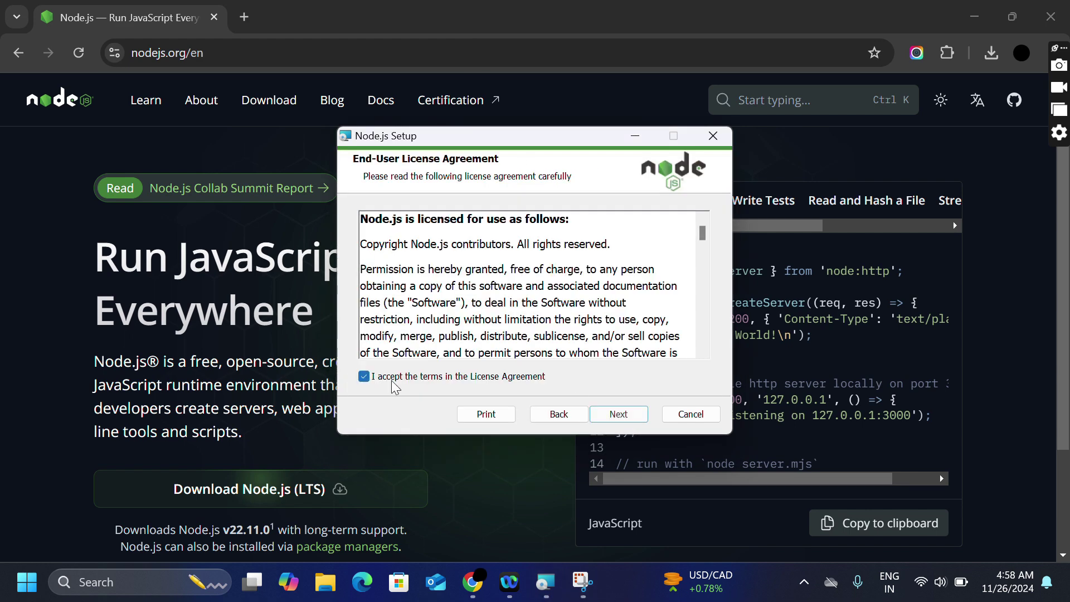
left_click(604, 418)
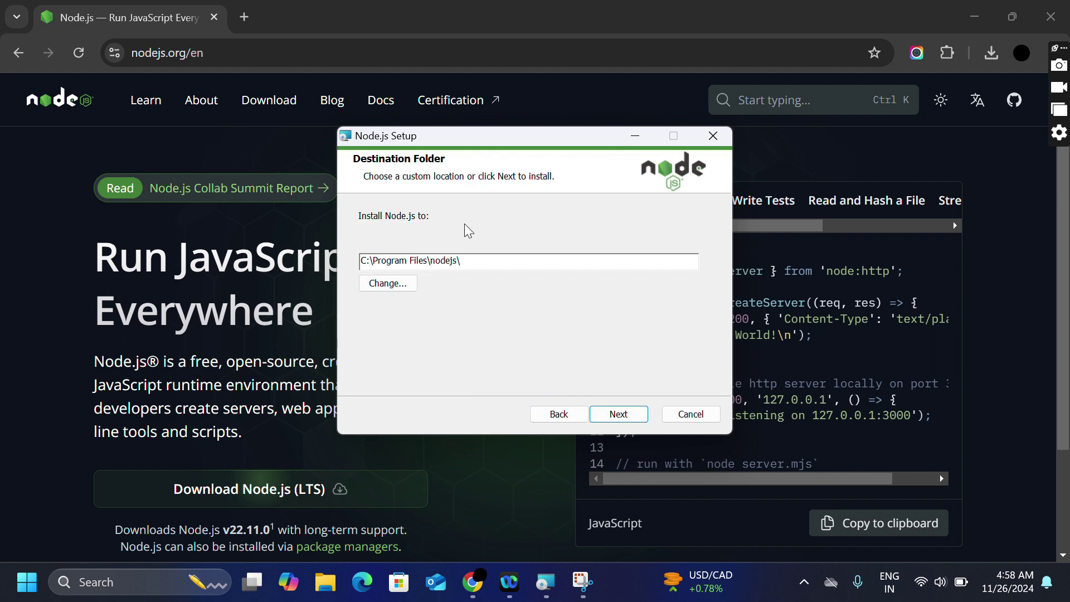
left_click(617, 413)
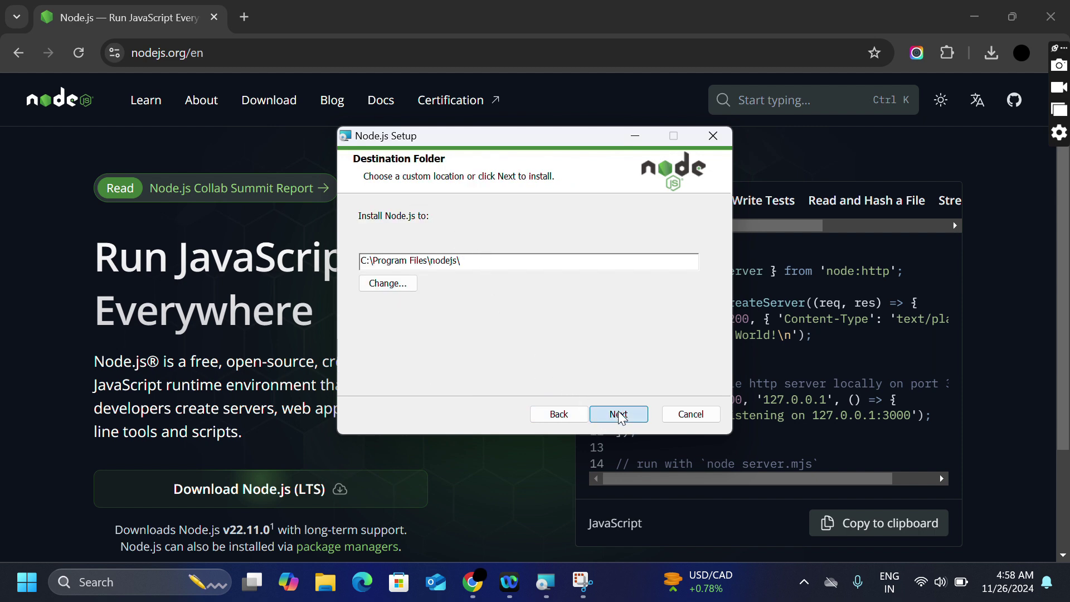
left_click(622, 417)
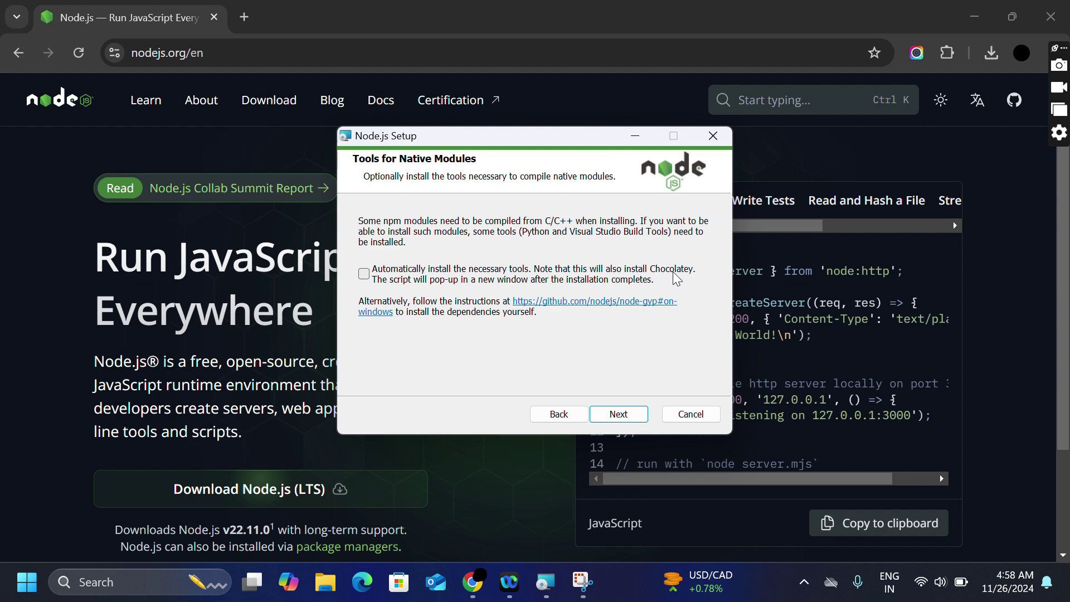
- Enable automatic installation of the necessary tools for native modules and start the Node.js installation
left_click(364, 274)
left_click(617, 414)
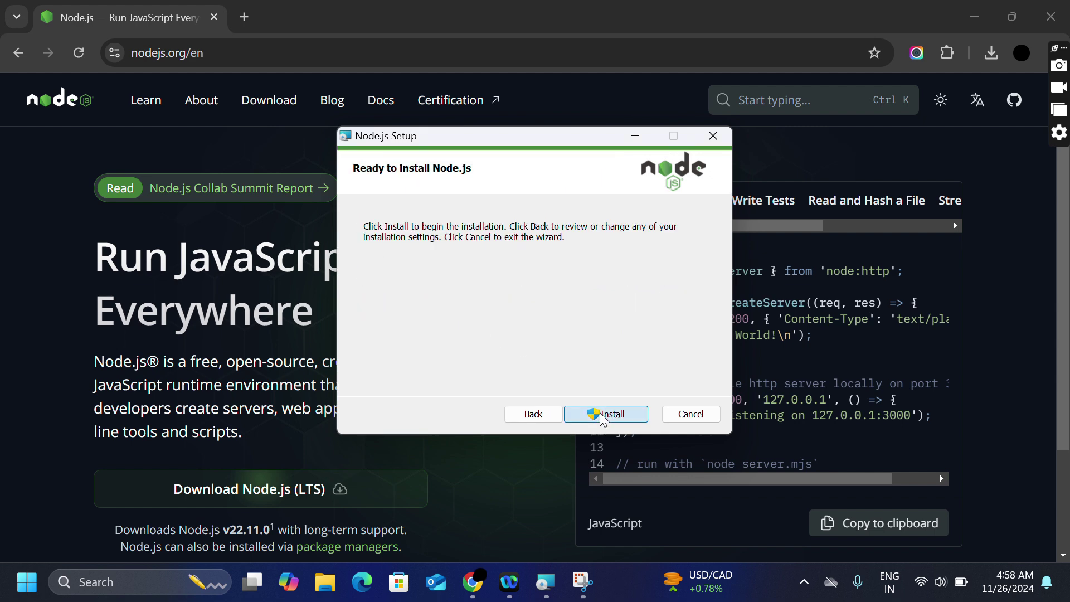
left_click(600, 413)
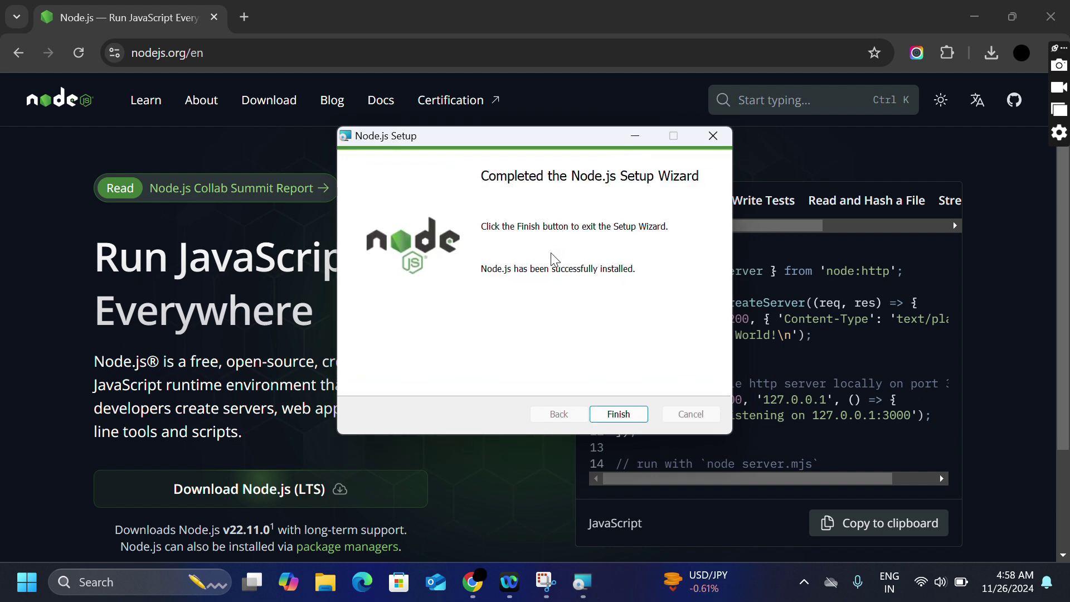
- Finish the setup wizard and continue the additional tools script for Node.js native modules
left_click(614, 412)
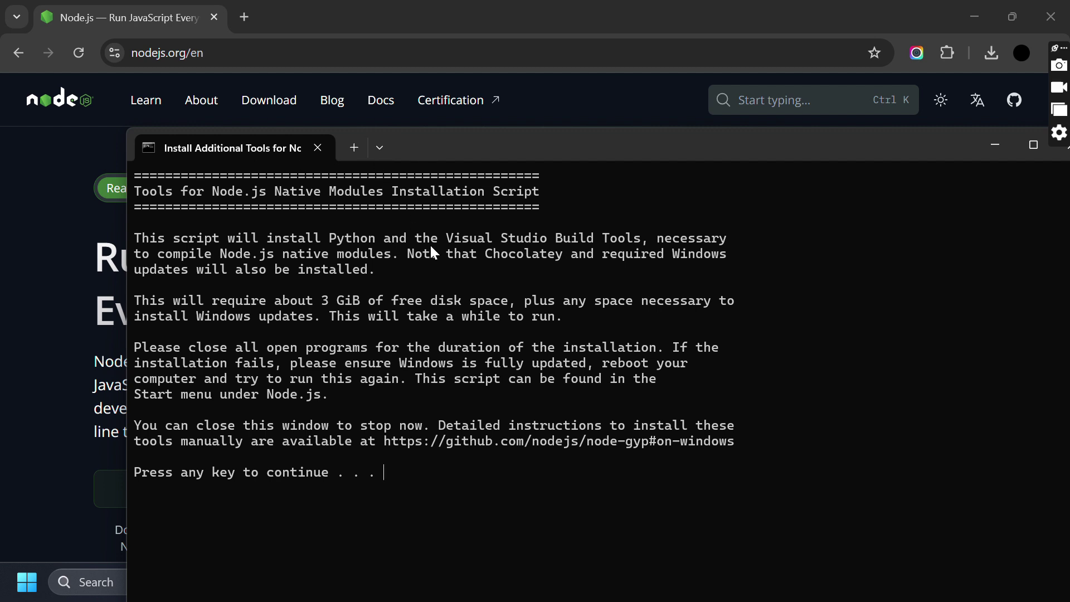
key("Return")
key("Return")
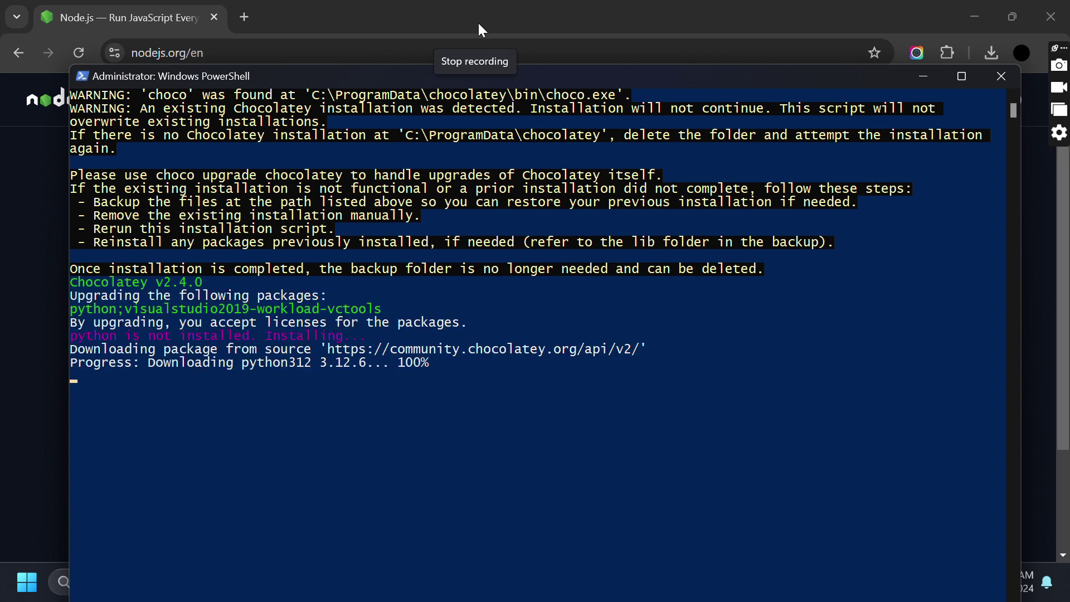
- Find and open the Node.js command prompt, and minimize the PowerShell window
key("super")
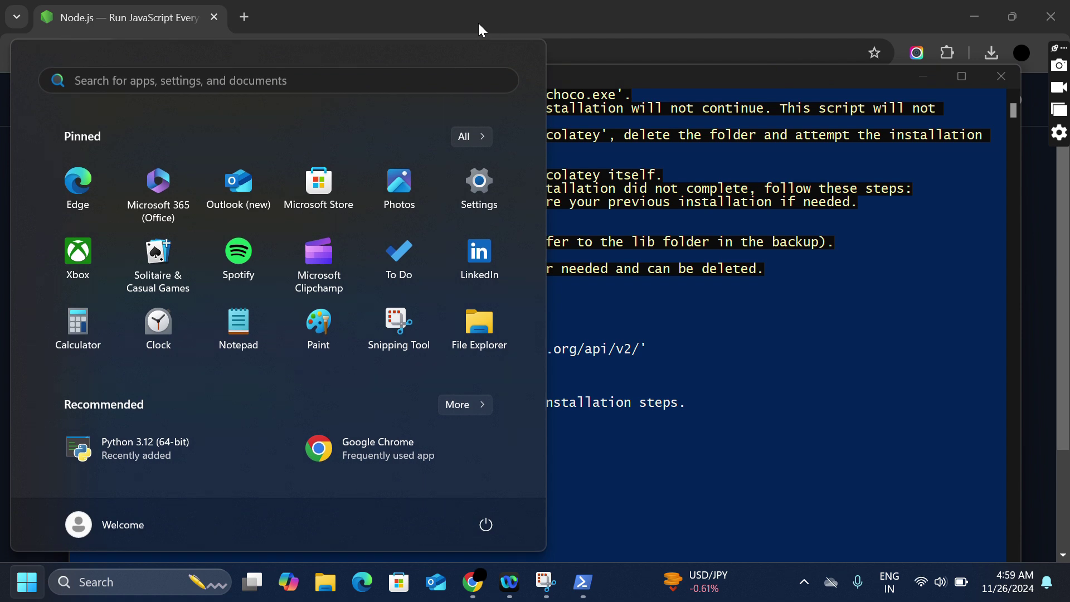
type("co")
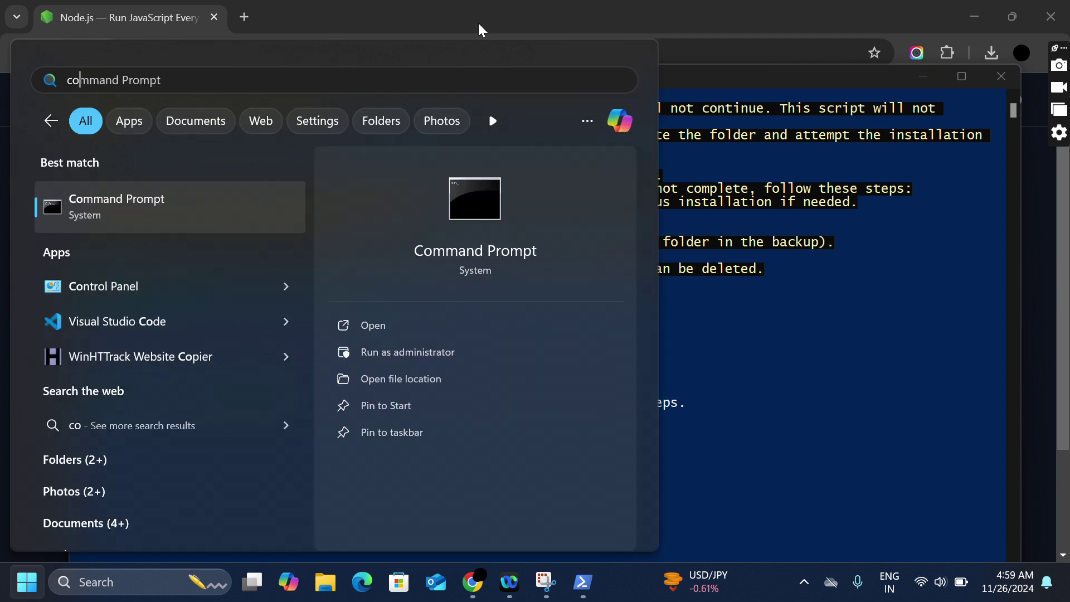
type("mm")
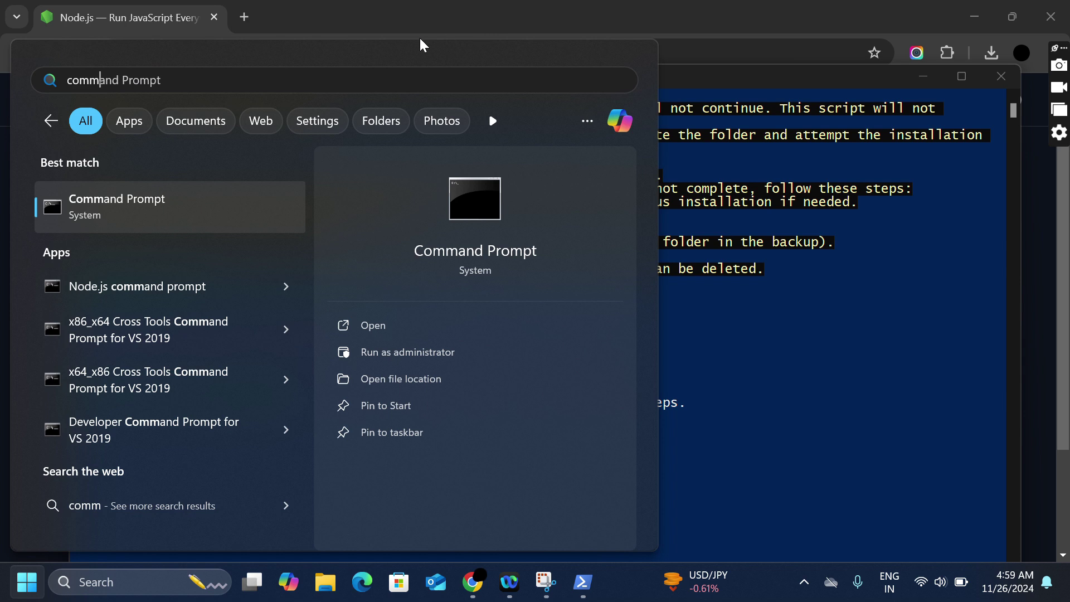
left_click(89, 287)
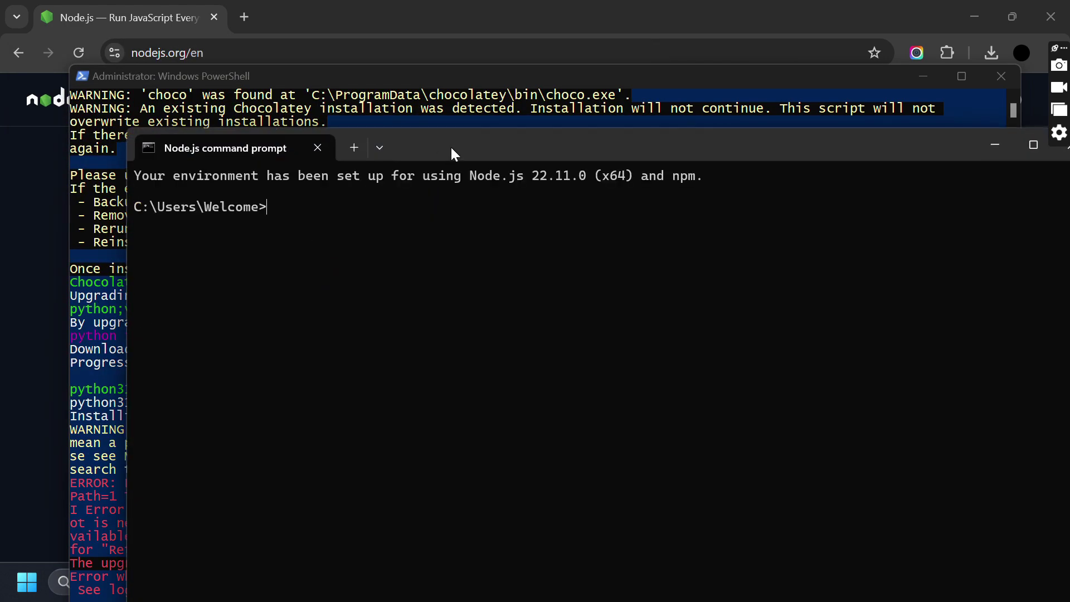
left_click(923, 76)
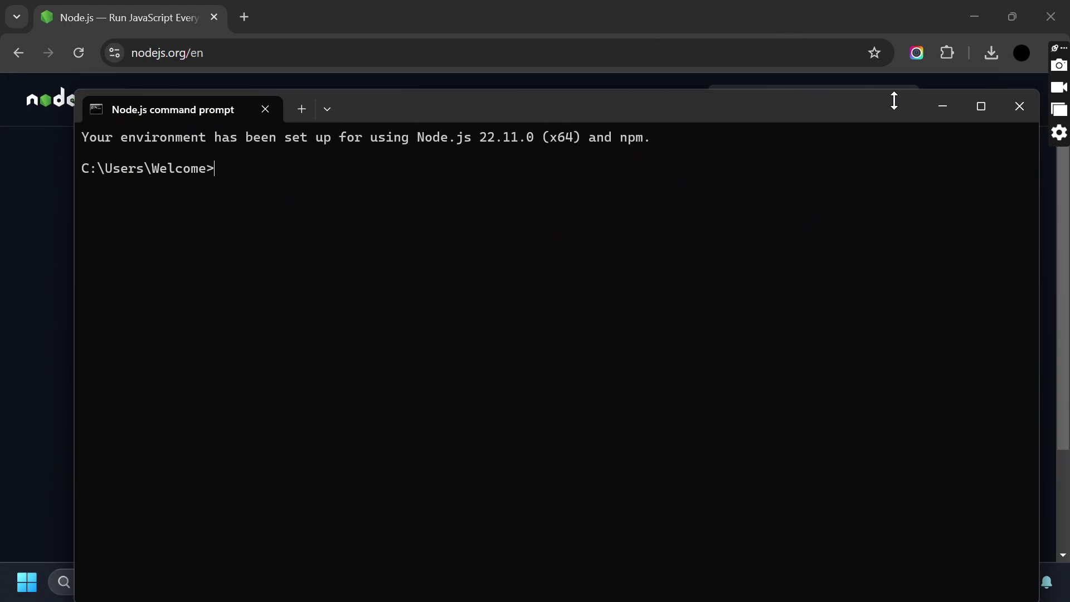
- Start an interactive node session and run console.log("Hello World");
type("node")
key("Return")
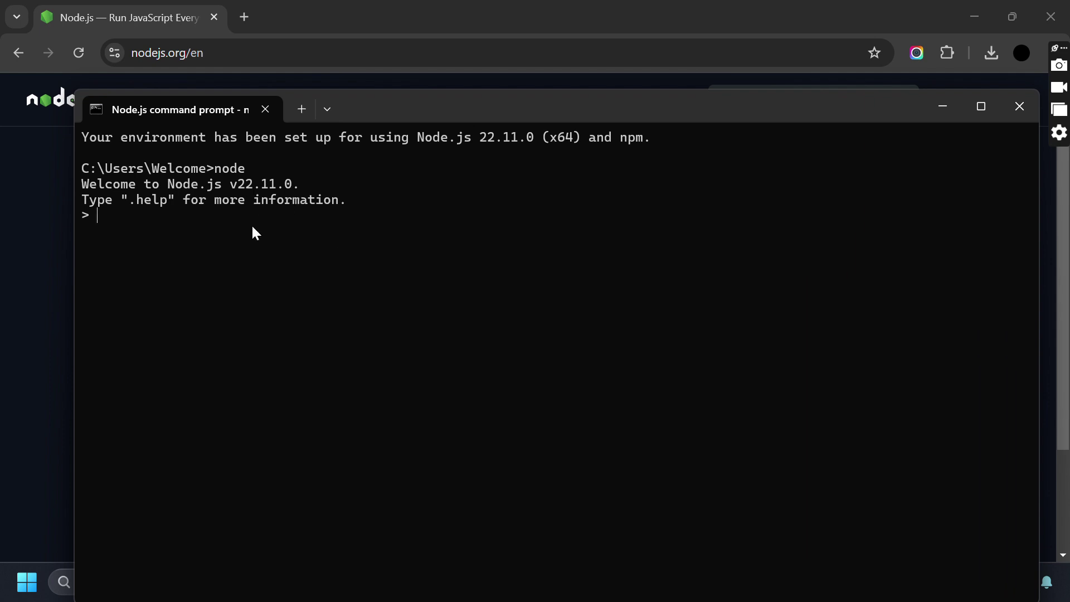
type("console.log(\"Hello World")
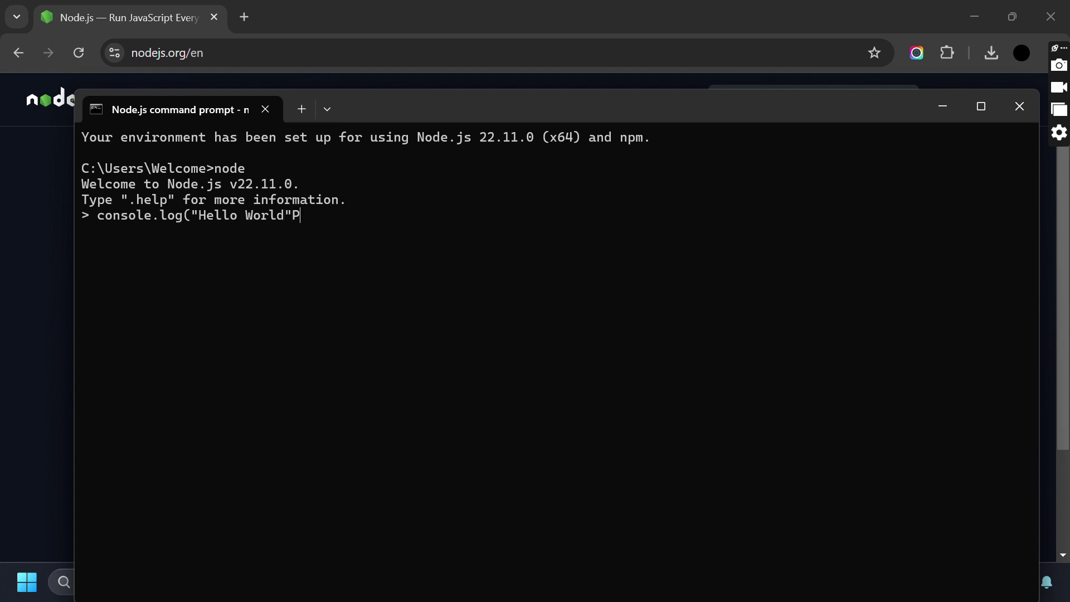
type("\");")
key("Return")
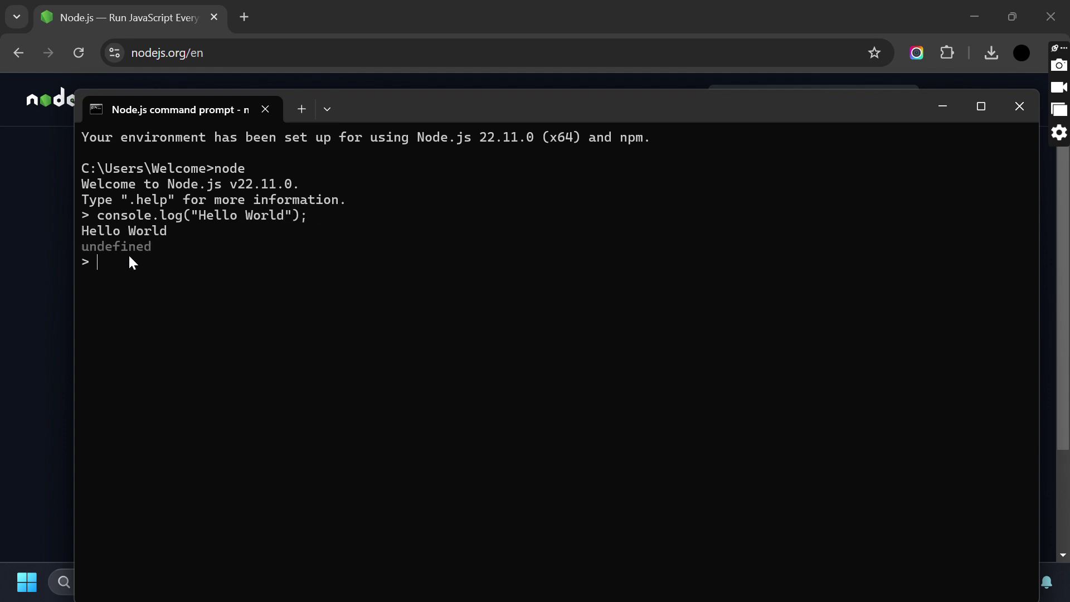
- Declare the variable with let a="Dev Vaani";, evaluate a, and close the command prompt
type("let a=\"Dev Vaani\";")
key("Return")
type("a")
key("Return")
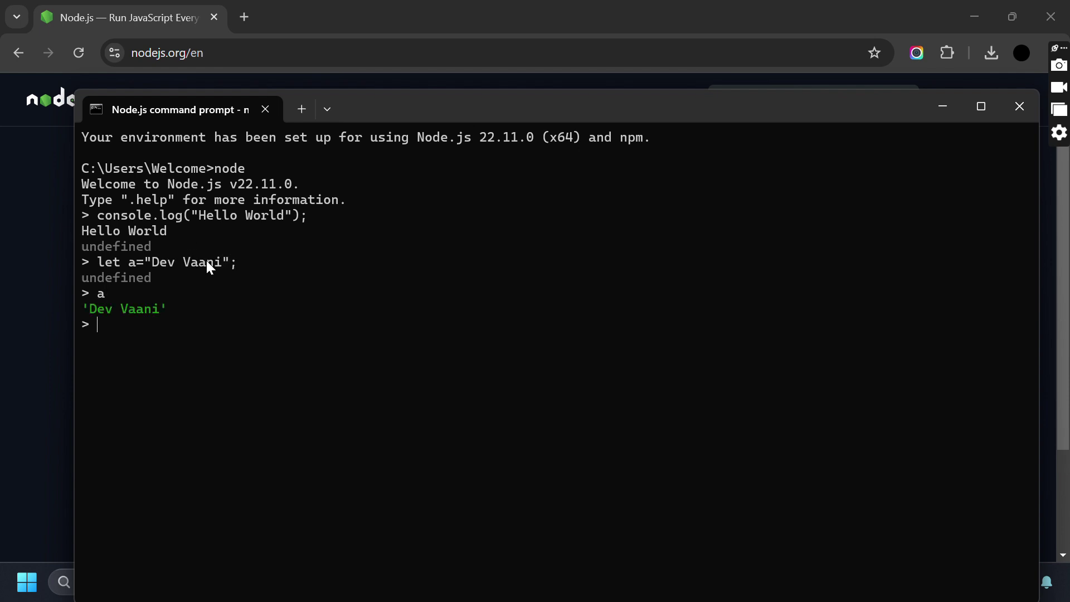
left_click(1020, 105)
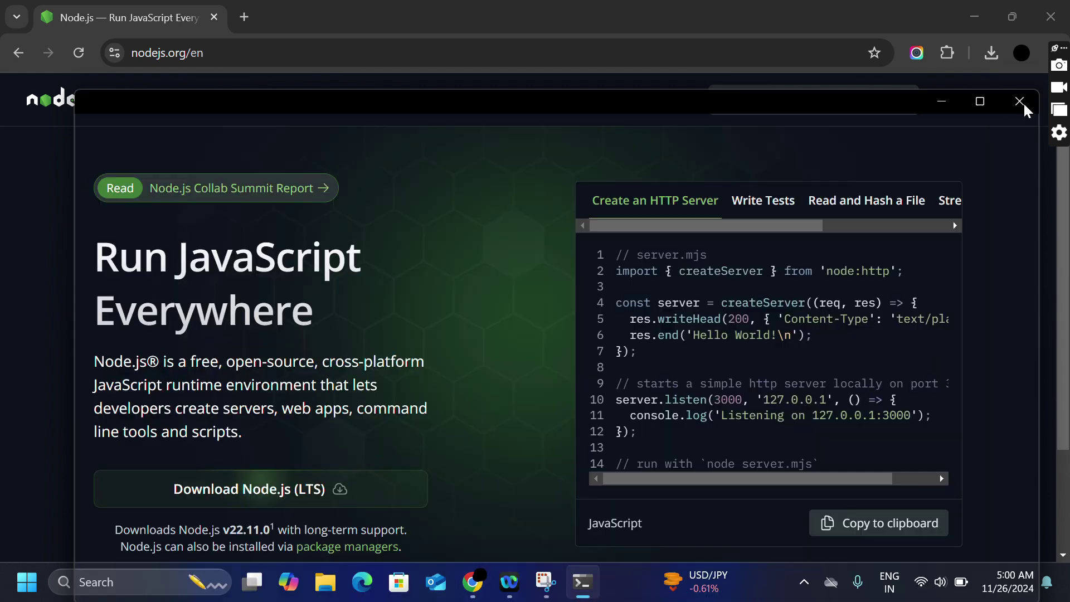
- Load nodejs.org/en/download/package-manager in a new browser tab and open the "Usage and example" page of the Node.js documentation
left_click(244, 17)
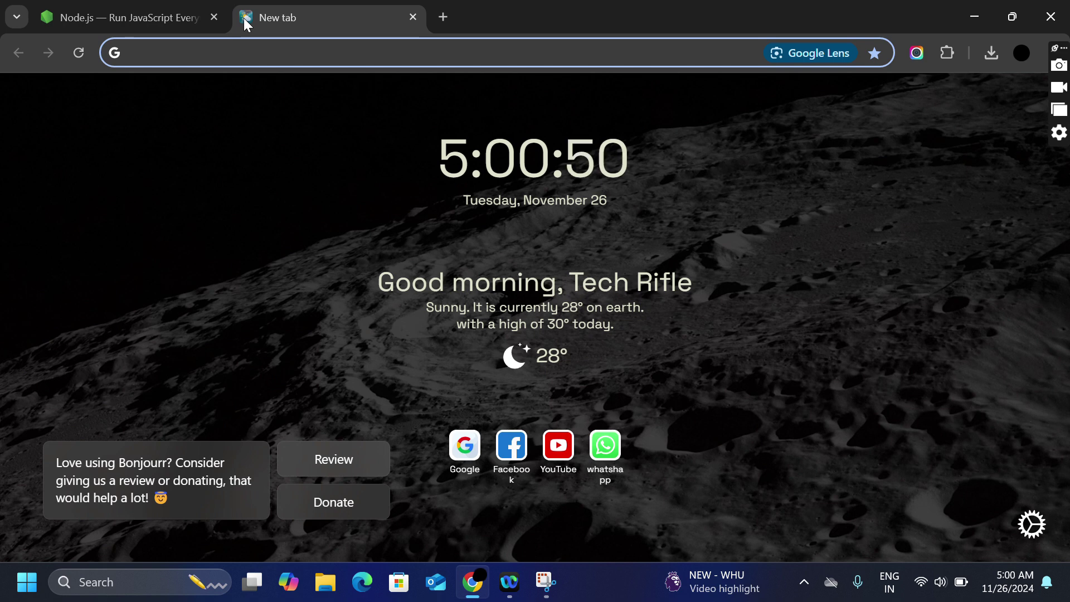
type("nodejs.org/en/download/package-manager")
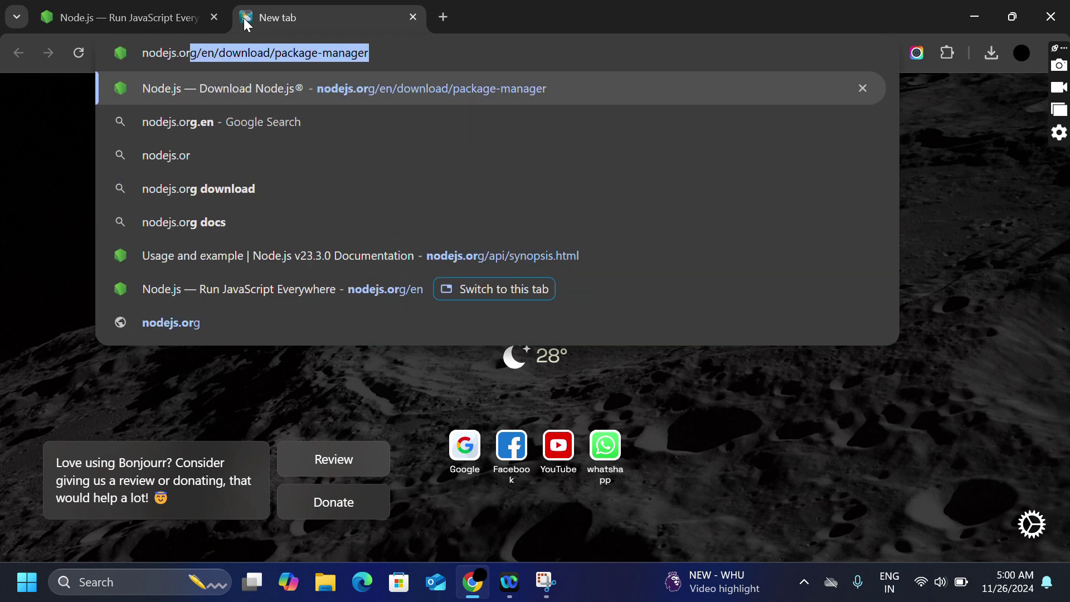
left_click(217, 84)
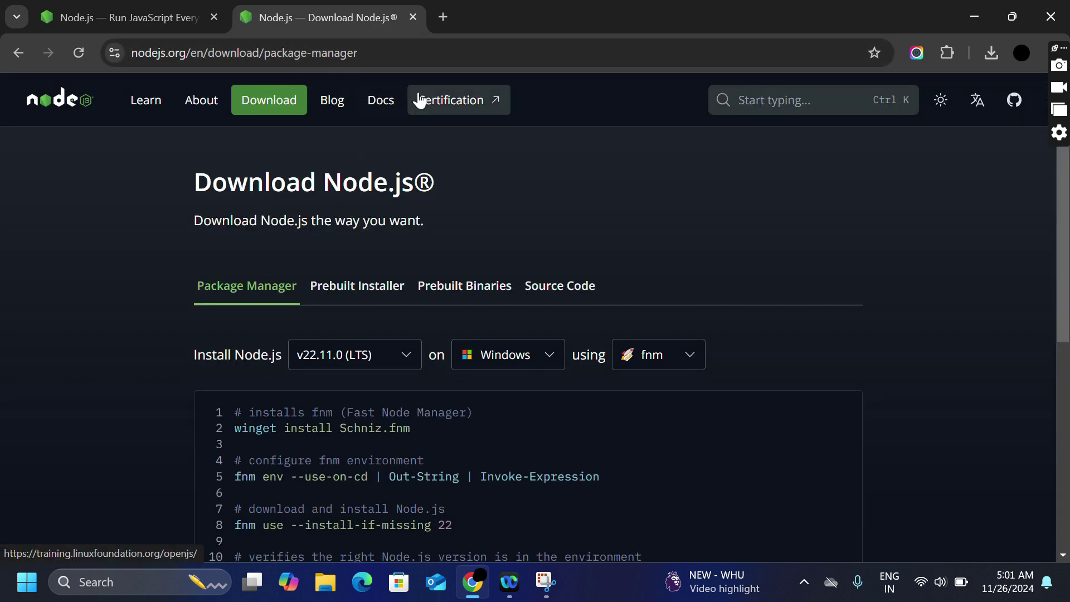
left_click(380, 100)
left_click(80, 187)
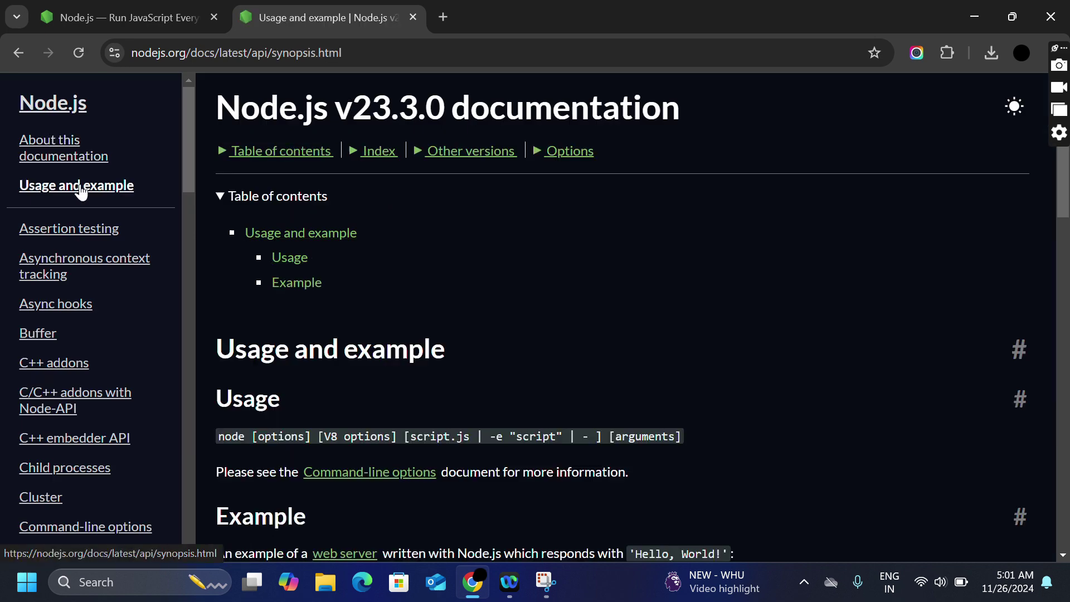
- Find the hello-world.js web server example on the "Usage and example" page and copy its code
scroll(332, 245, "down", 3)
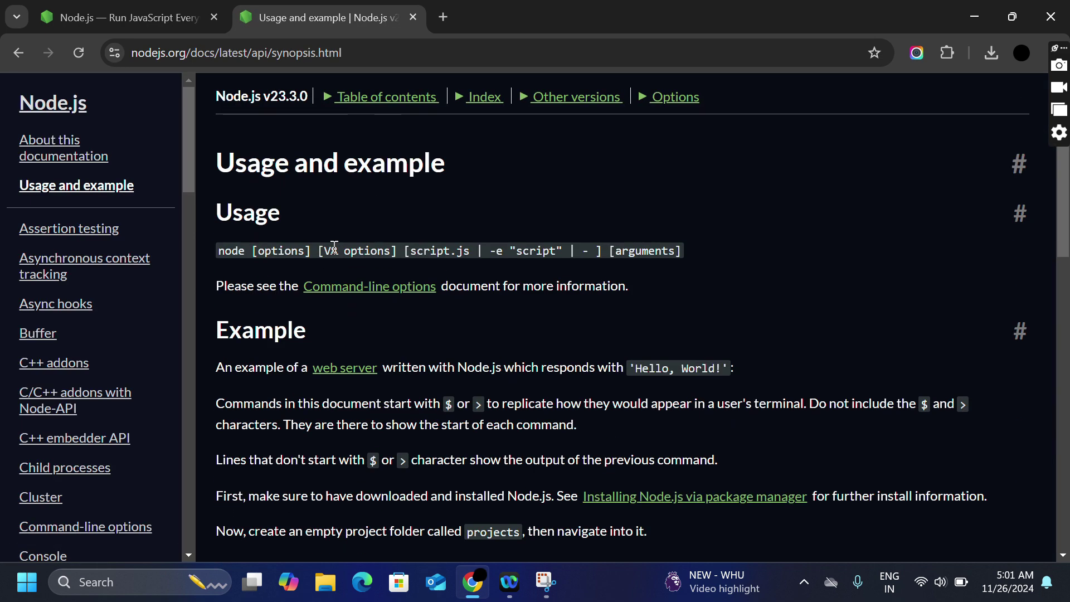
scroll(333, 246, "down", 4)
scroll(334, 248, "down", 7)
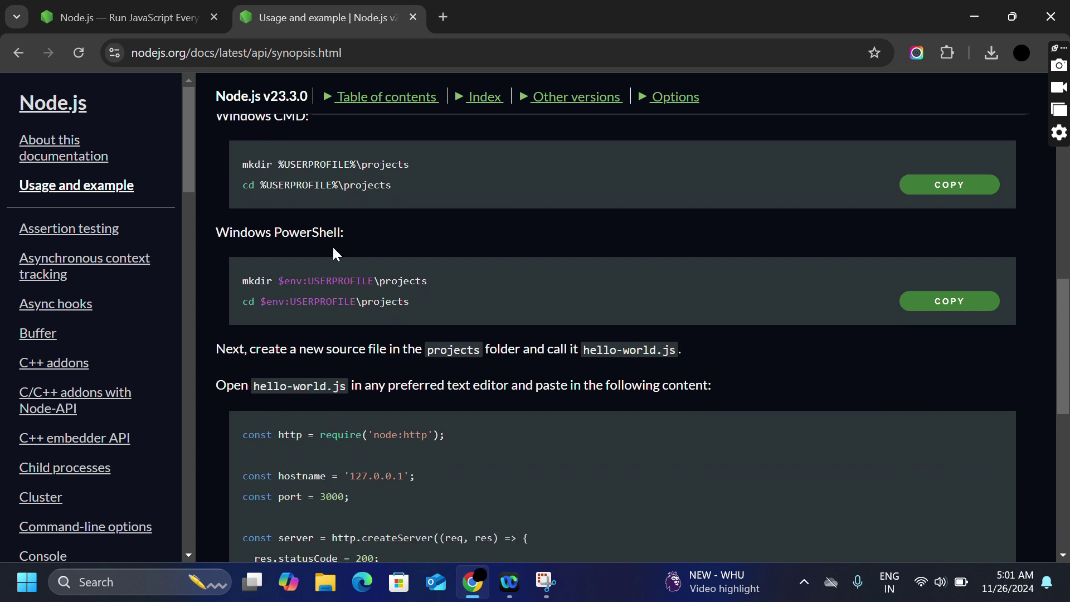
scroll(332, 247, "down", 3)
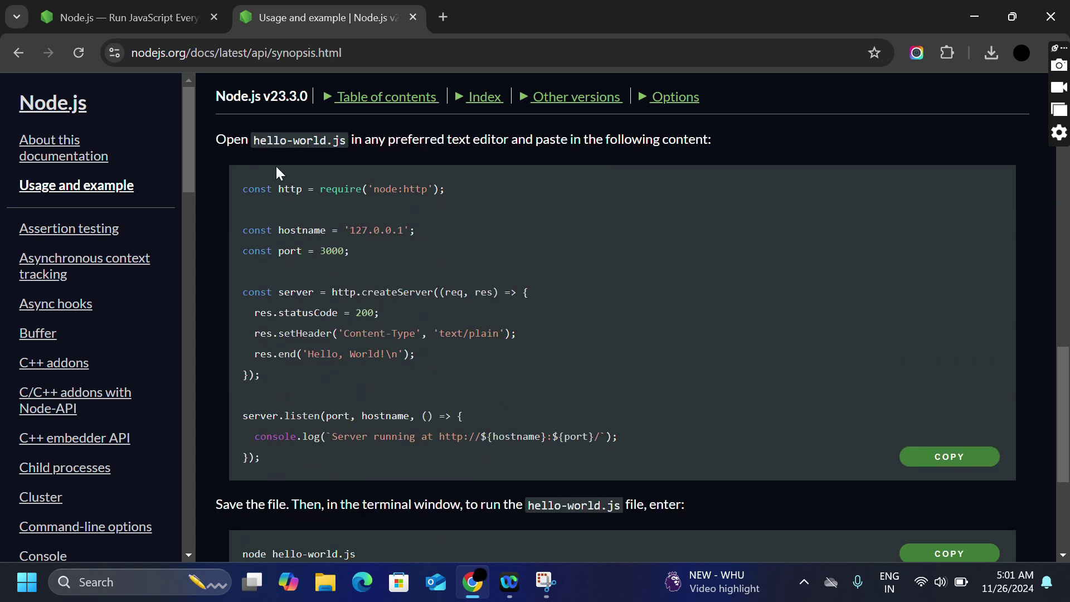
left_click_drag(220, 144, 540, 136)
left_click(540, 136)
left_click_drag(245, 184, 547, 477)
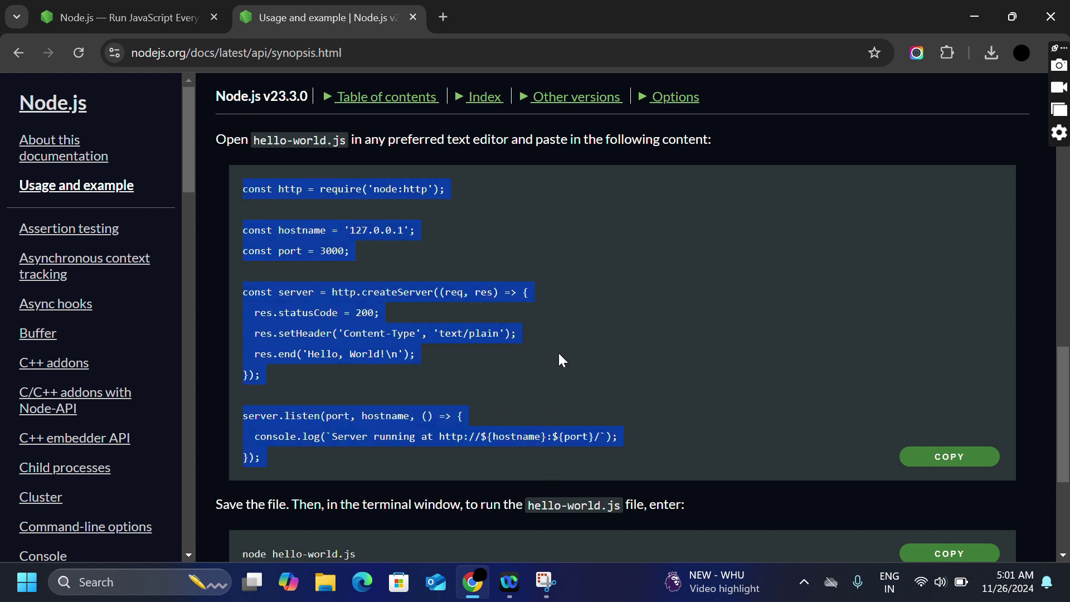
left_click(730, 432)
left_click(950, 467)
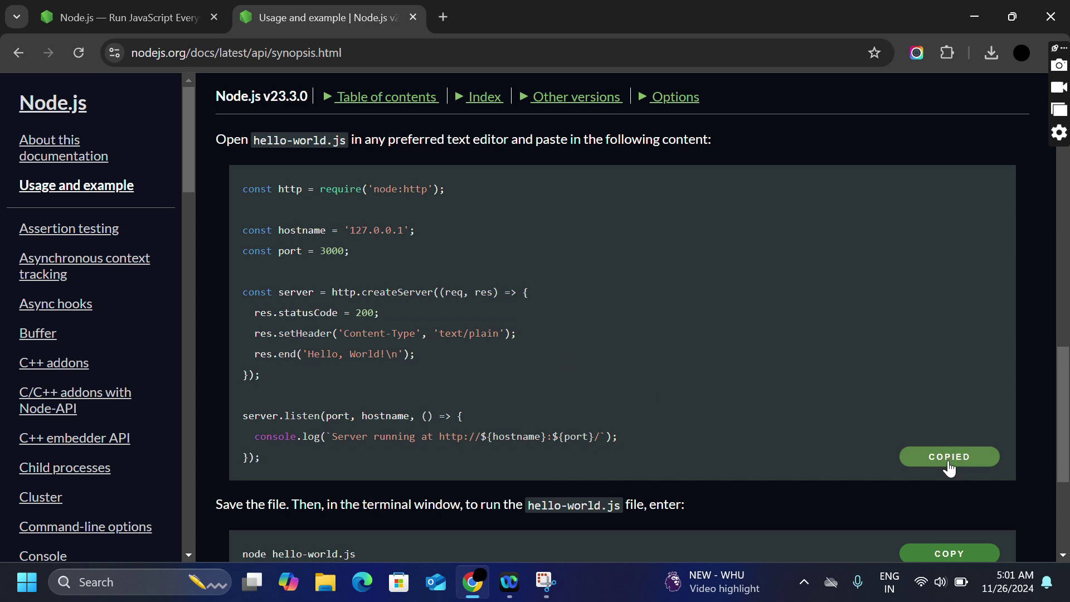
- Switch to File Explorer, create a folder named testnode on the Desktop, and open it
left_click(326, 582)
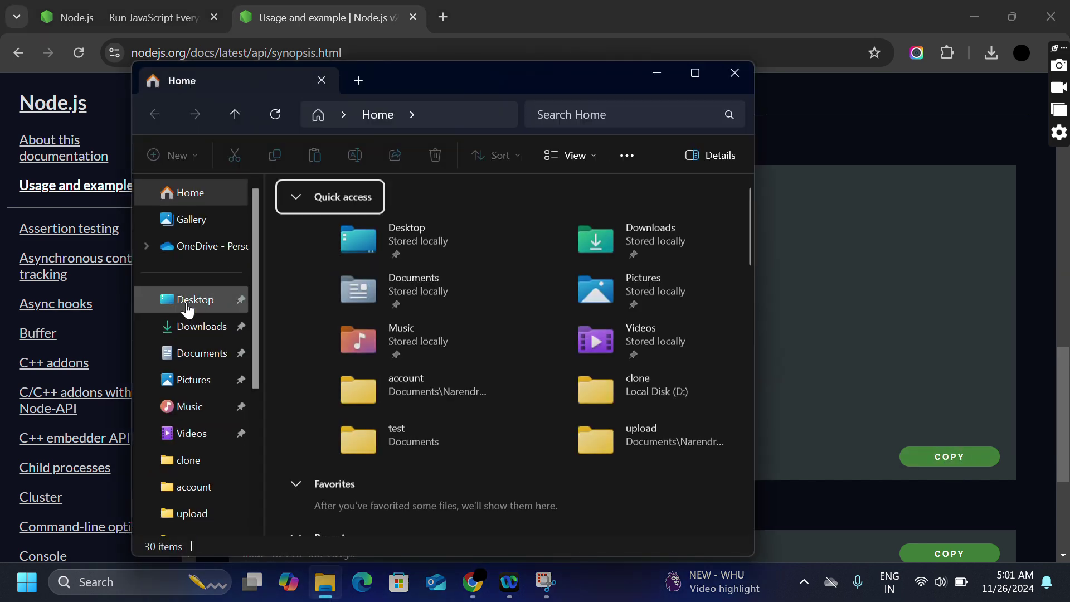
left_click(199, 301)
right_click(360, 483)
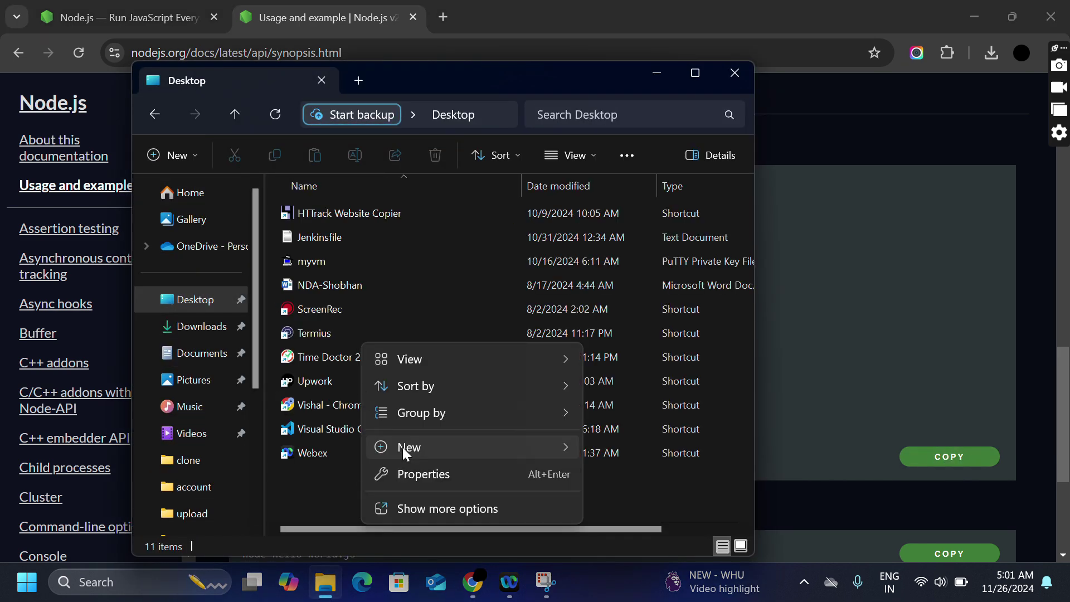
left_click(611, 124)
type("testnode")
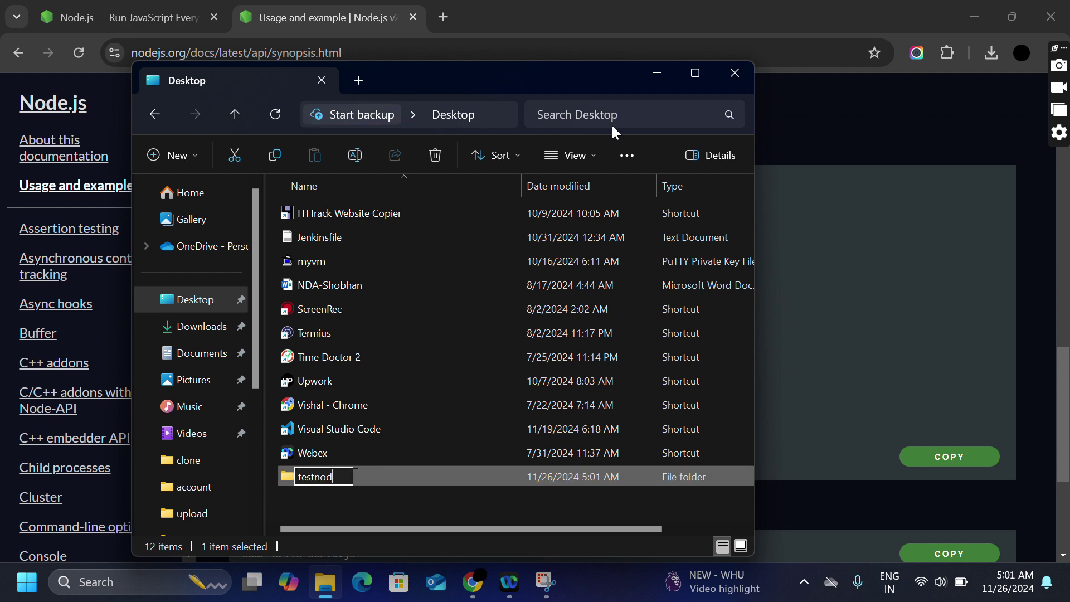
key("Return")
key("Return")
- Create a text document named testnode in the testnode folder and open it for editing
right_click(439, 301)
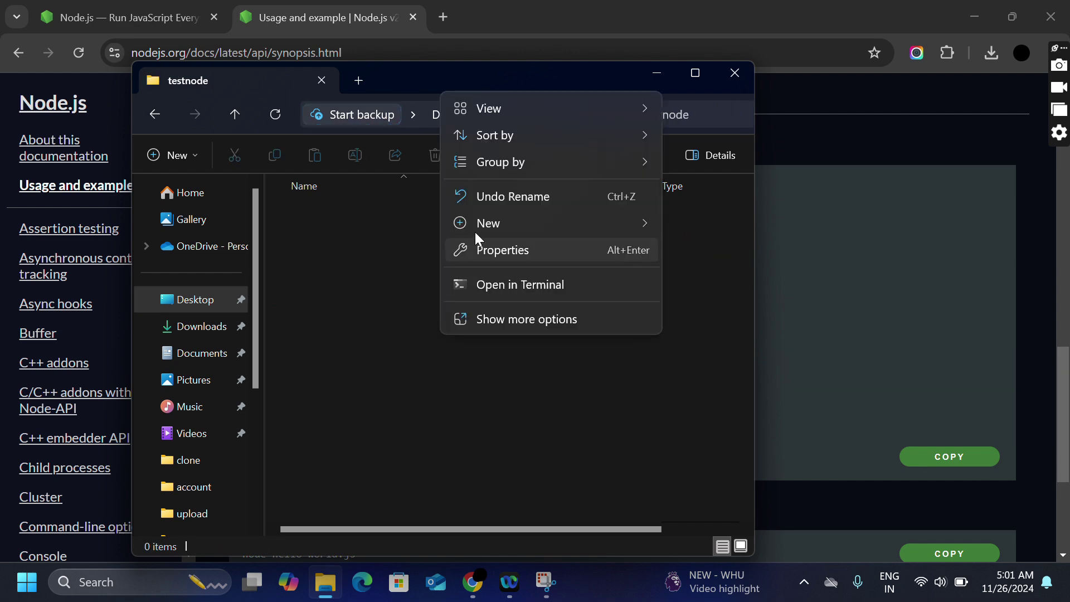
mouse_move(486, 223)
left_click(671, 461)
type("testnode")
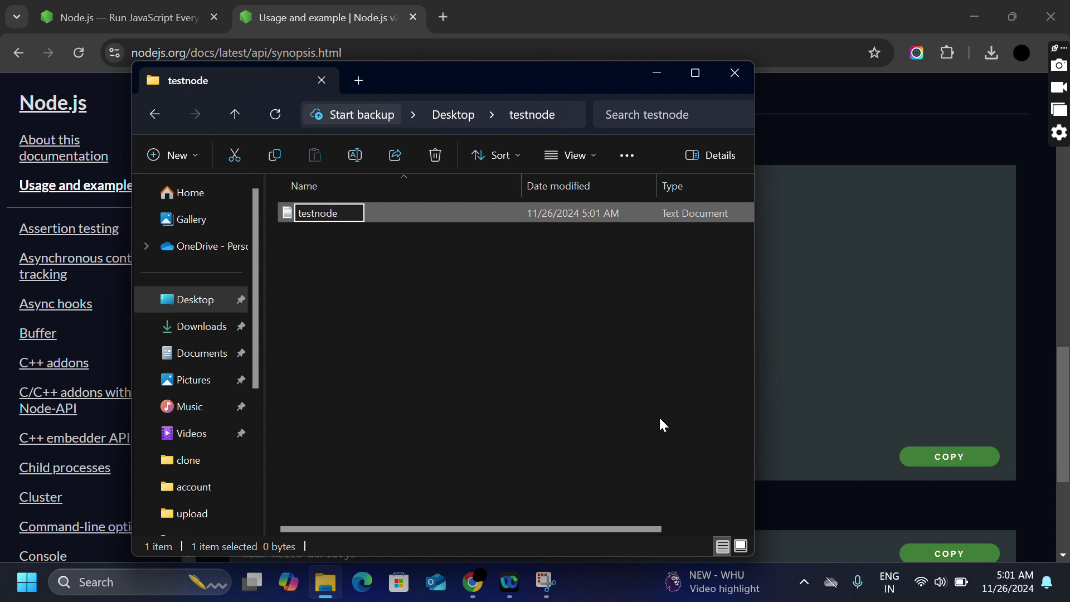
key("Return")
key("Return")
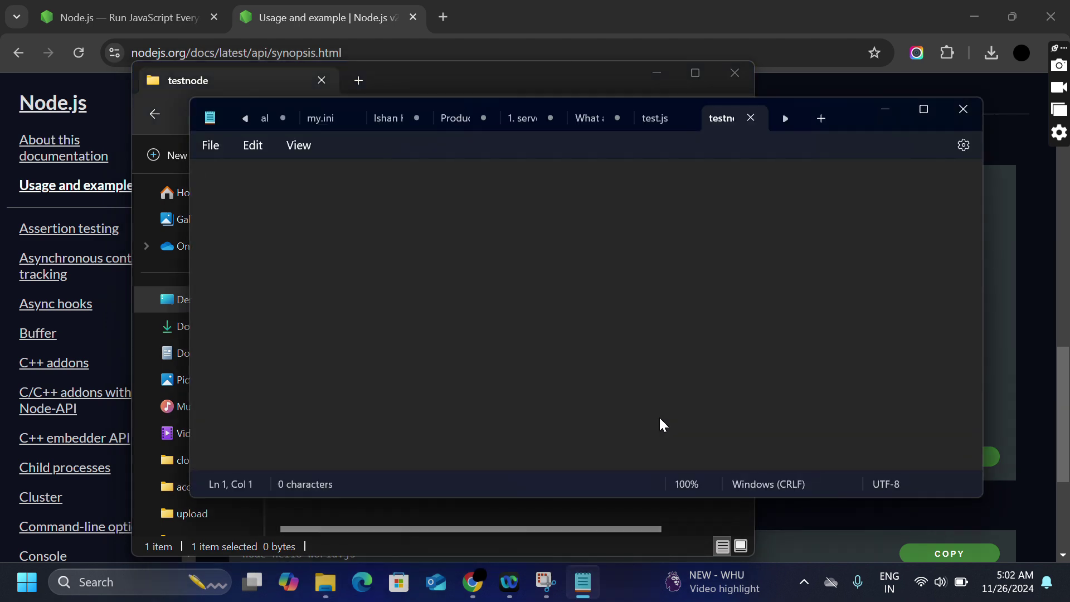
- Paste the server code, save it as testnode.js with the All files type, and delete the empty testnode text document
key("ctrl+v")
left_click(210, 145)
left_click(298, 291)
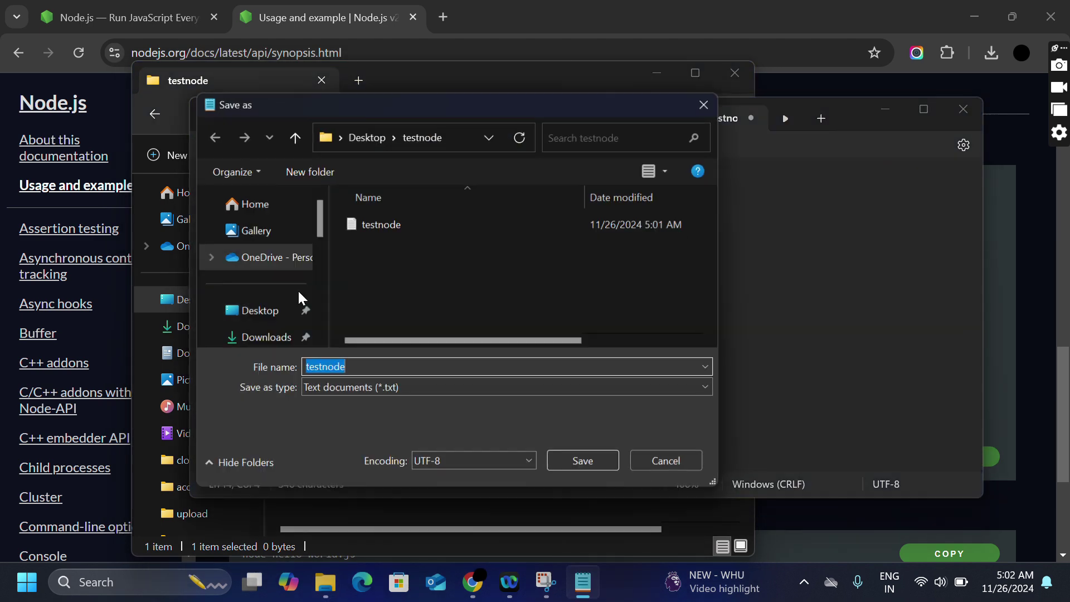
left_click(357, 387)
left_click(359, 413)
left_click(360, 366)
type(".js")
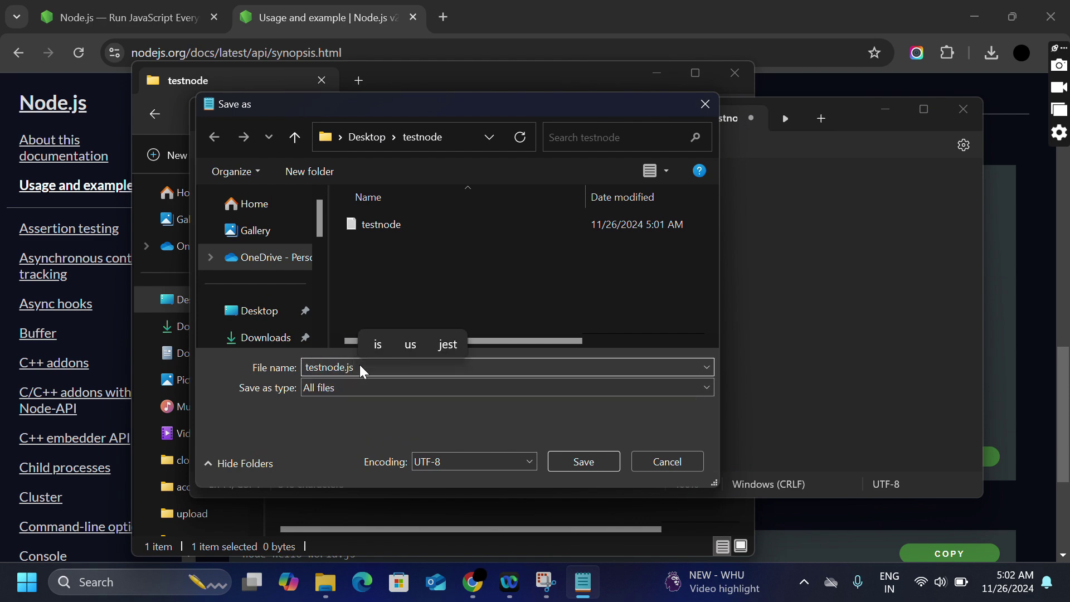
left_click(584, 462)
left_click(964, 108)
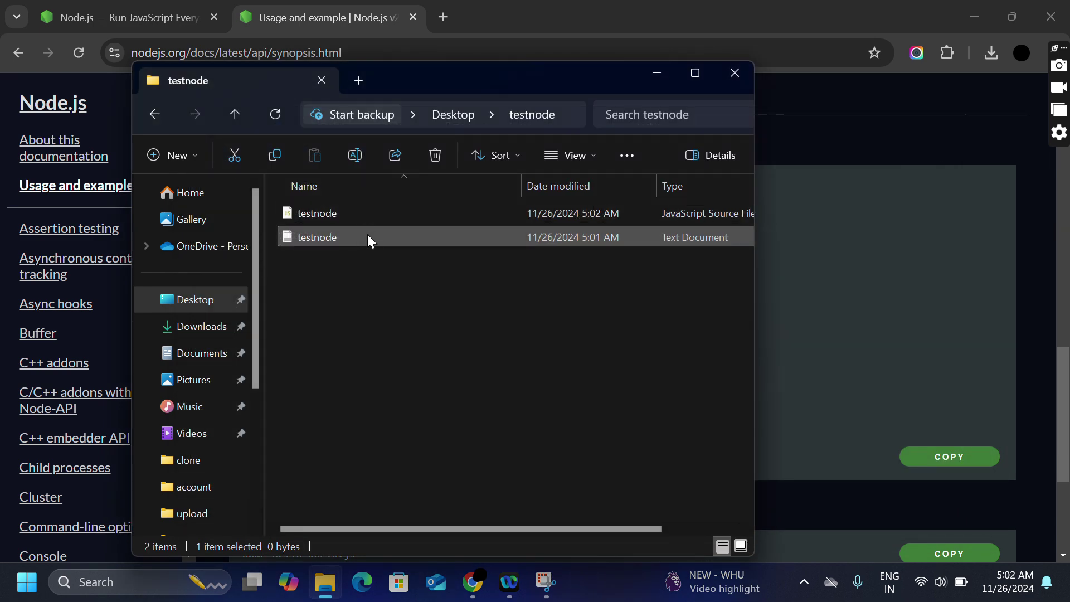
key("Delete")
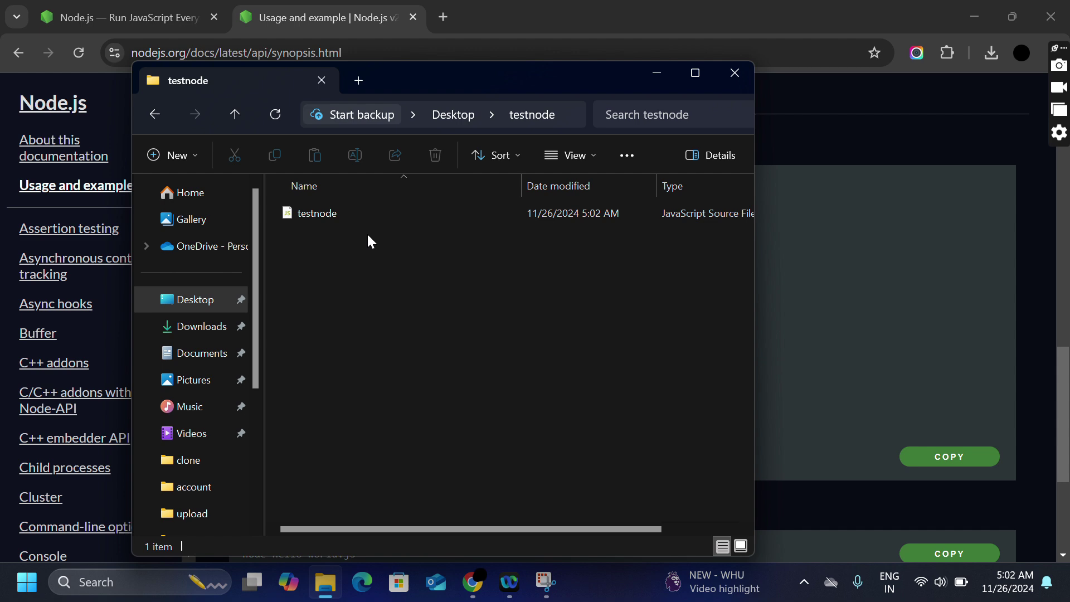
- Open Command Prompt and change to the copied folder path with cd C:\Users\Welcome\Desktop\testnode
key("super")
type("comm")
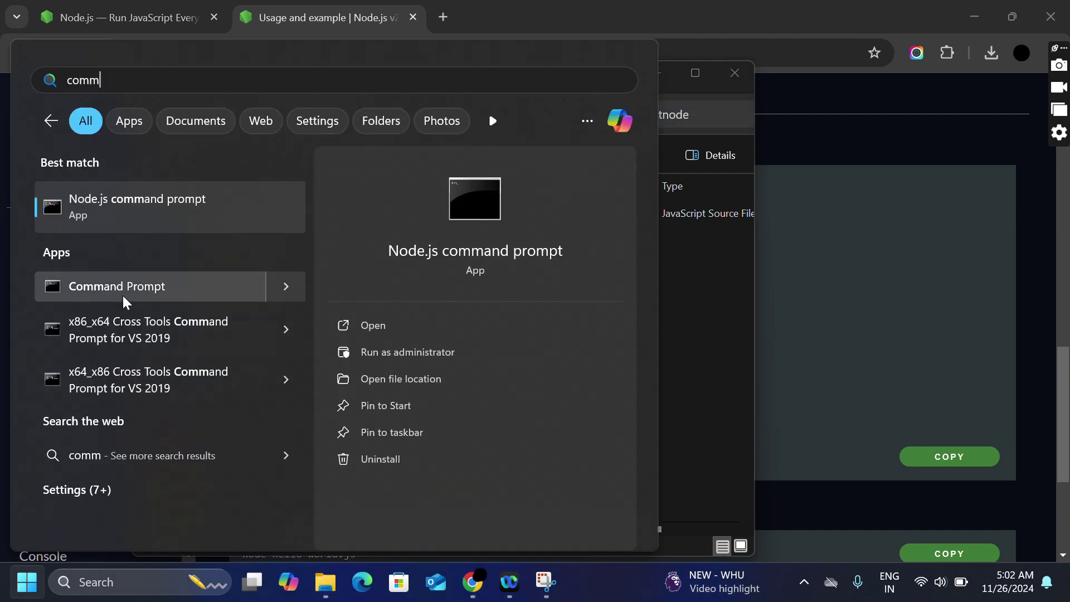
left_click(124, 295)
left_click_drag(473, 123, 449, 198)
left_click(510, 112)
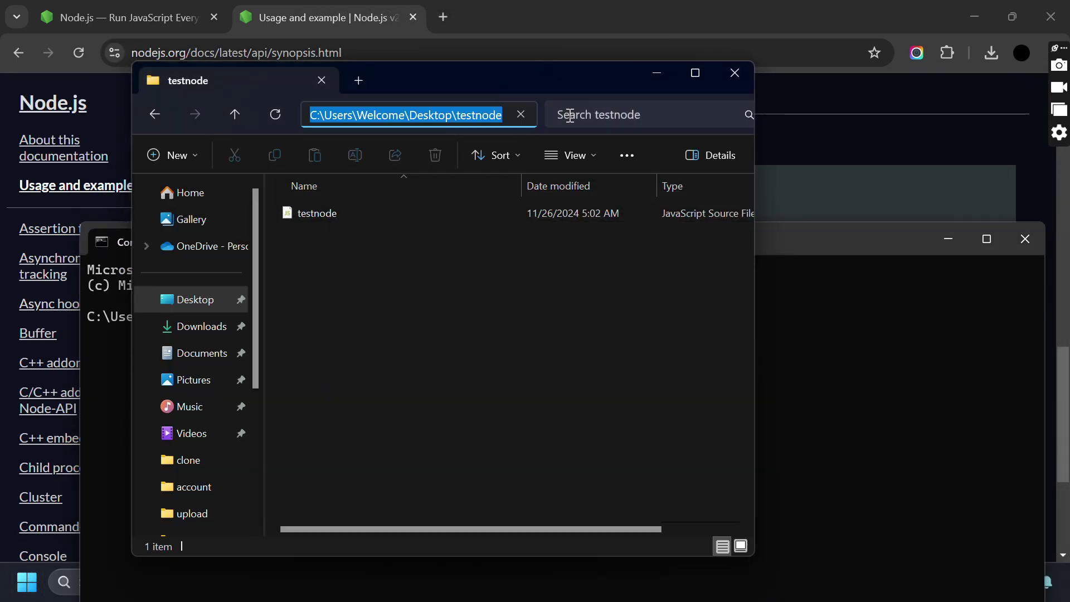
key("alt+Tab")
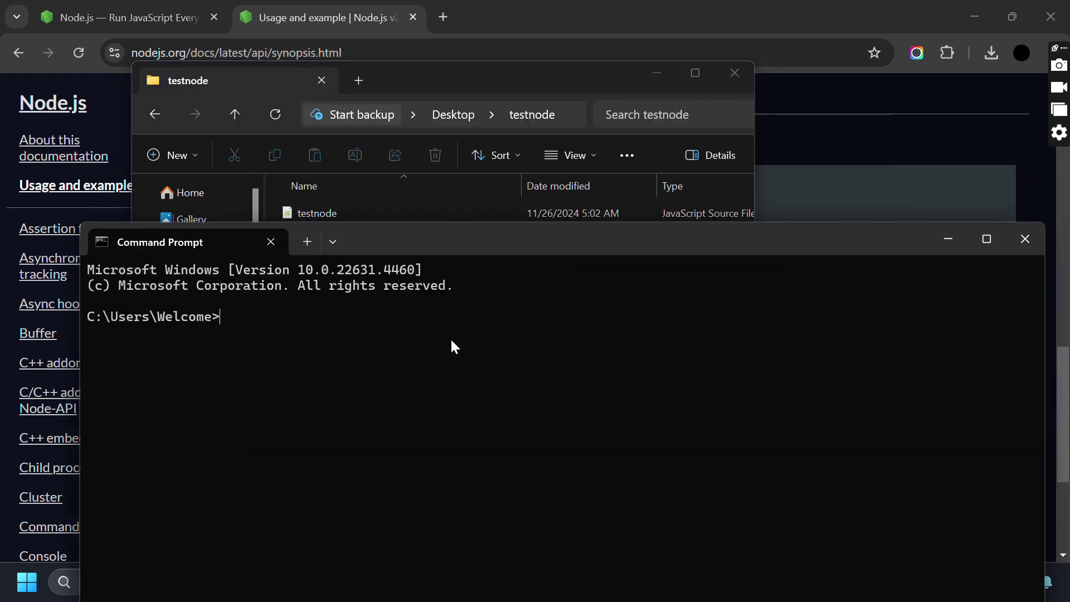
type("cd")
key("ctrl+v")
key("Return")
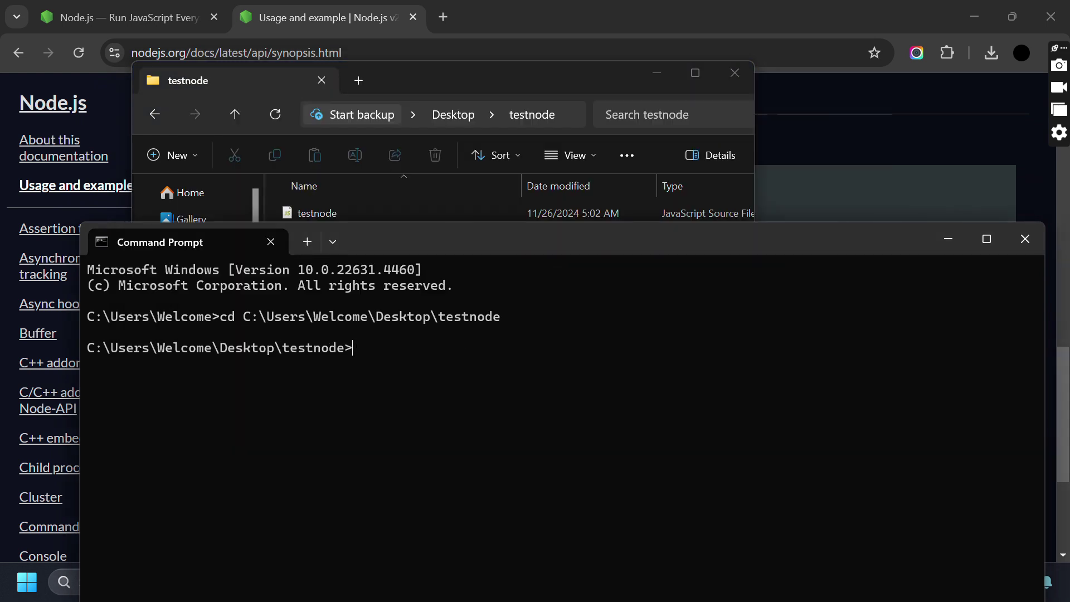
- List the folder's contents with dir and start the server with node testnode.js
type("dir")
key("Return")
left_click_drag(393, 472, 478, 483)
left_click(403, 526)
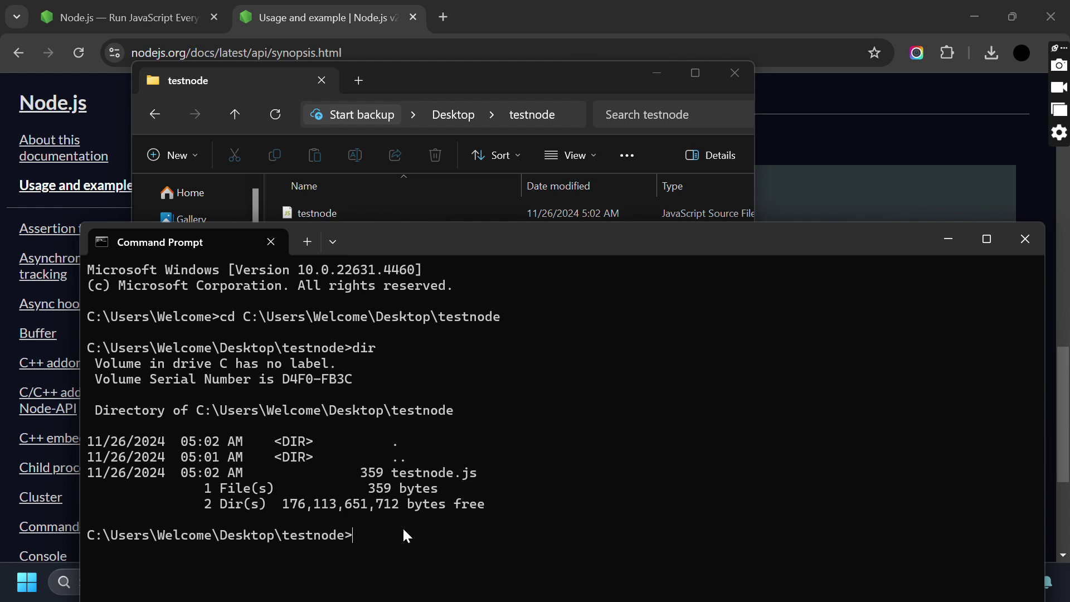
type("node testnode.js")
key("Return")
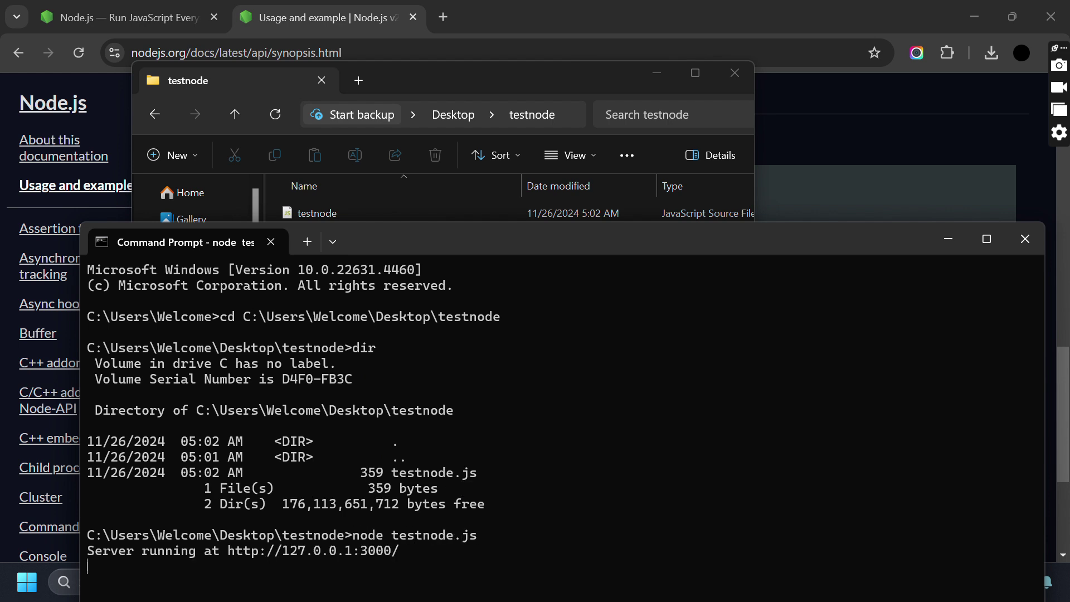
left_click_drag(228, 552, 375, 553)
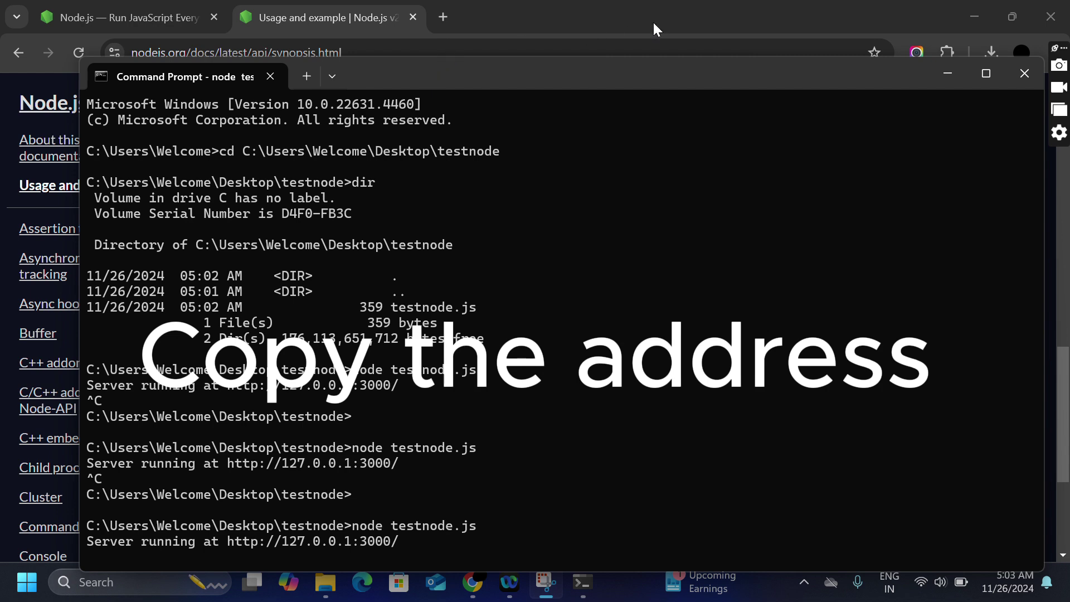
left_click(658, 19)
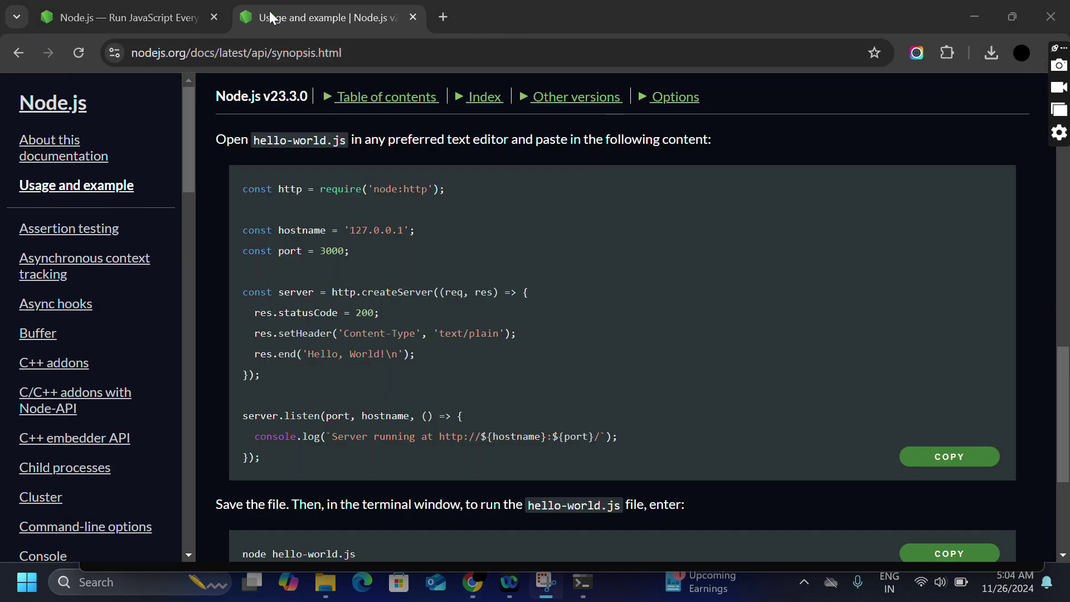
left_click(214, 17)
left_click(244, 18)
type("http://127.0.0.1:3000/")
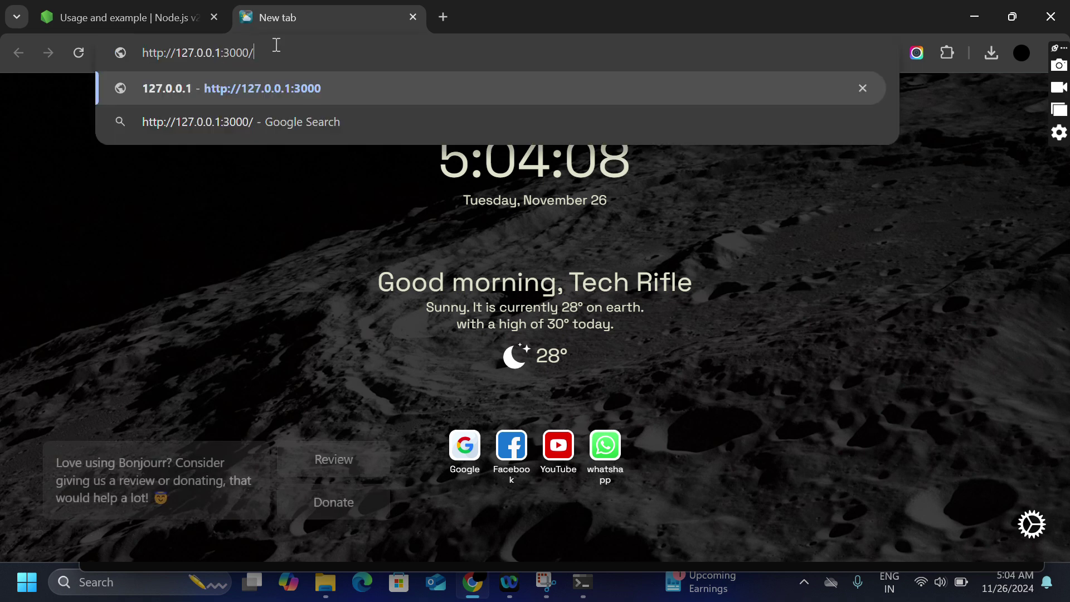
key("Return")
left_click_drag(120, 90, 7, 102)
left_click(44, 98)
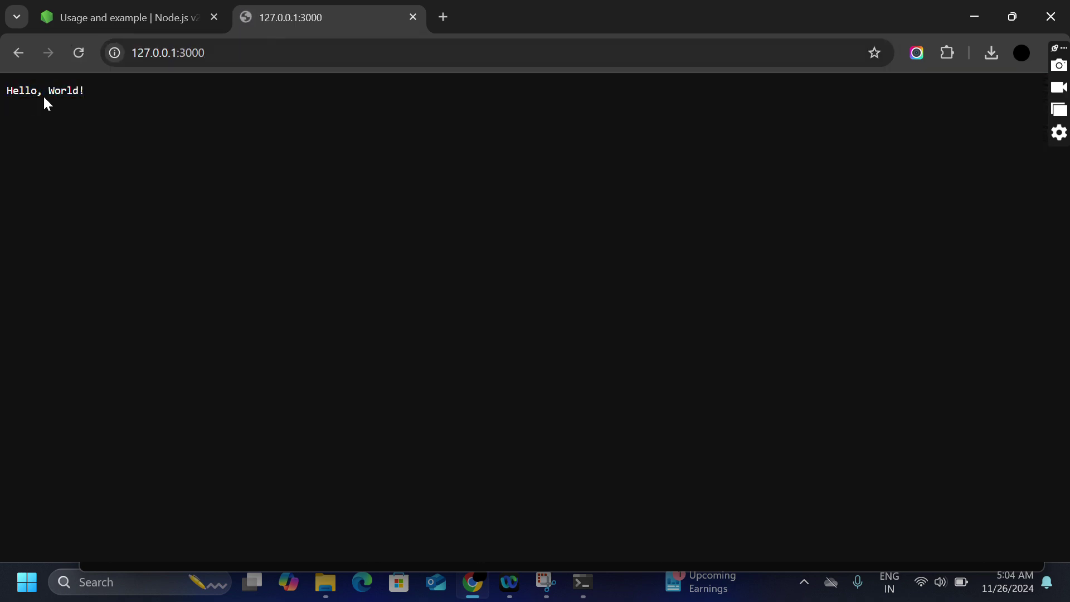
- Switch to the File Explorer window showing the testnode folder and dismiss its path suggestions
key("alt+Tab")
key("Tab")
key("Tab")
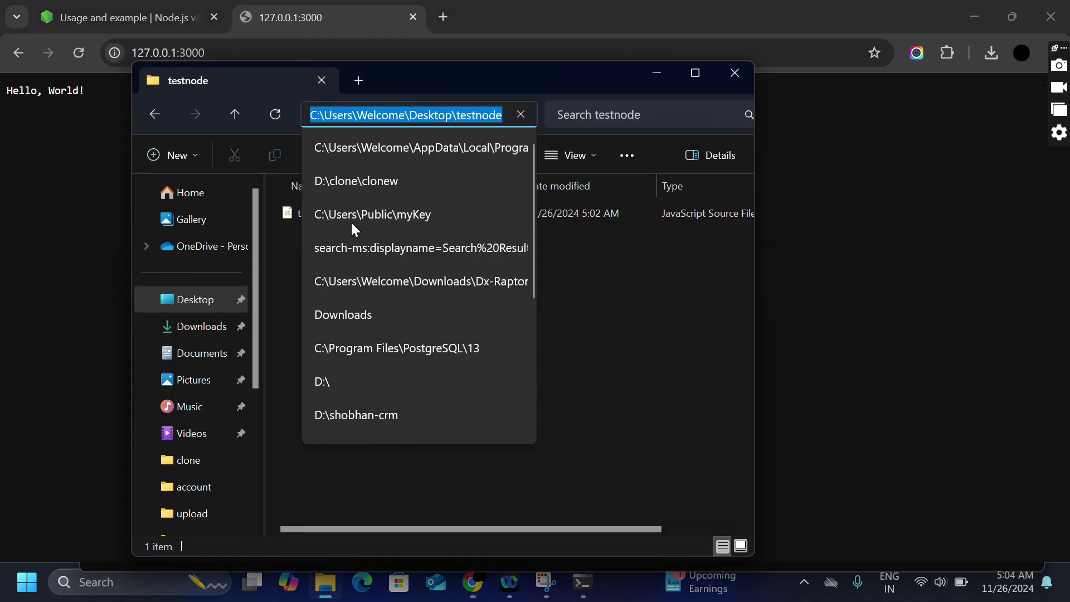
left_click(578, 311)
right_click(373, 216)
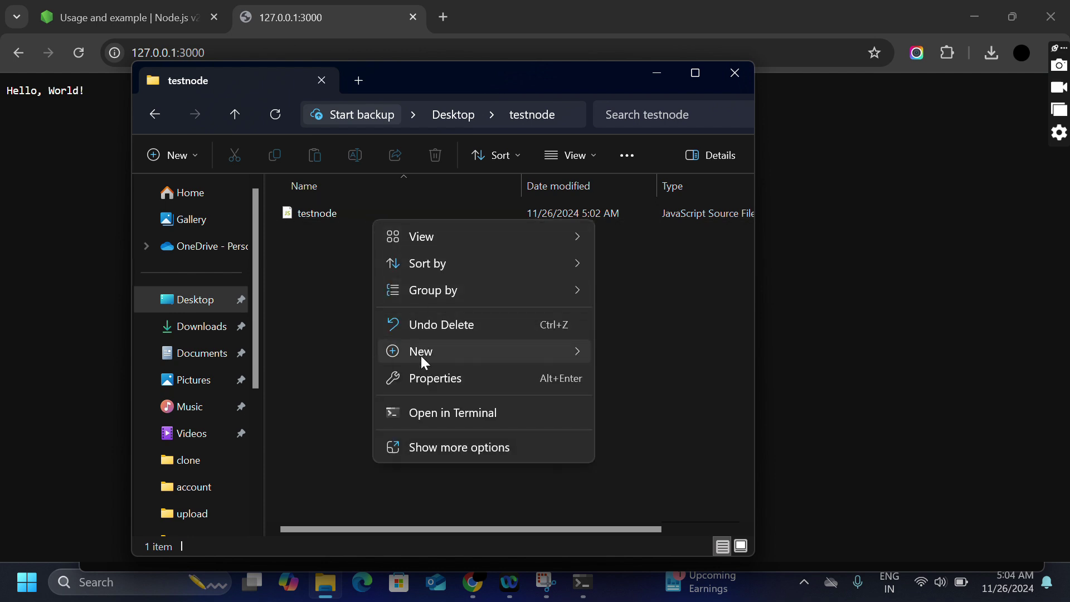
mouse_move(421, 355)
left_click(345, 291)
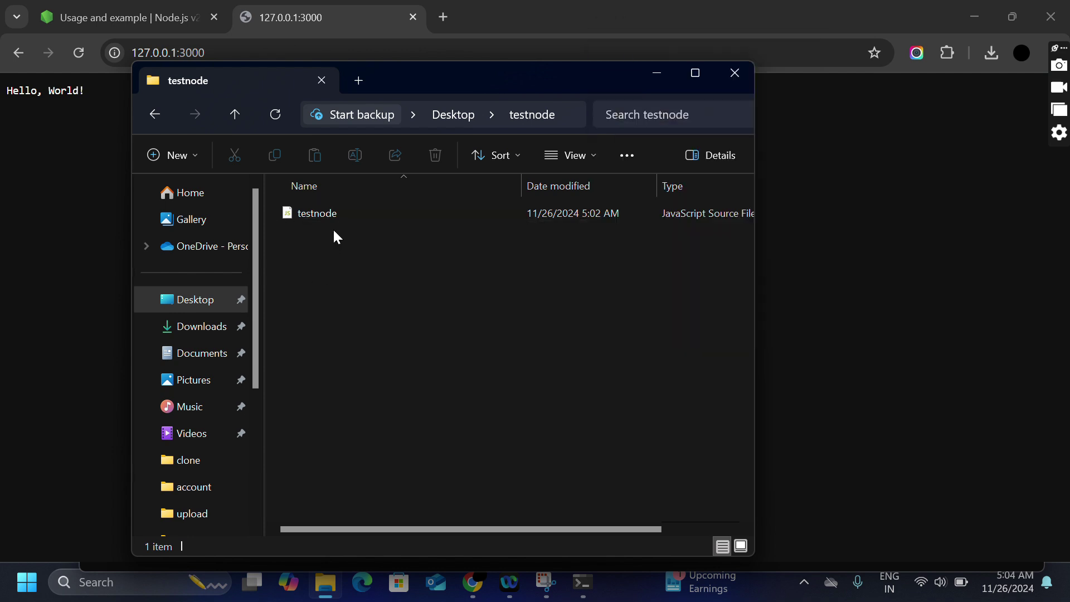
- Open the testnode JavaScript file in Visual Studio Code
left_click(338, 212)
right_click(337, 213)
mouse_move(530, 258)
left_click(613, 288)
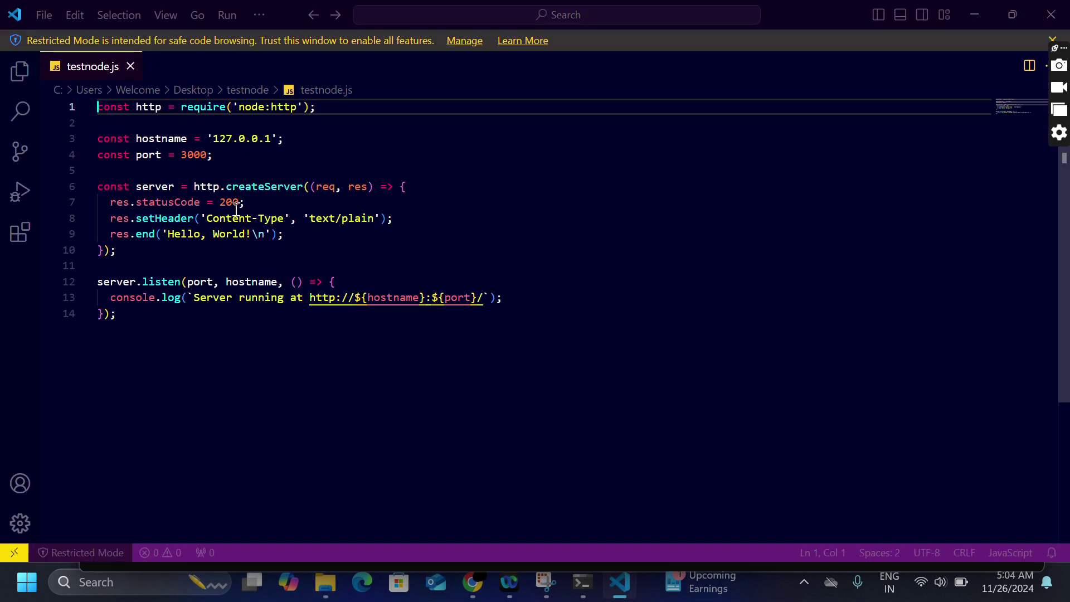
- Replace the 'Hello, World!' text in res.end with 'Welcome to Dev Vaani.', save testnode.js, and close the editor
left_click_drag(254, 232, 165, 229)
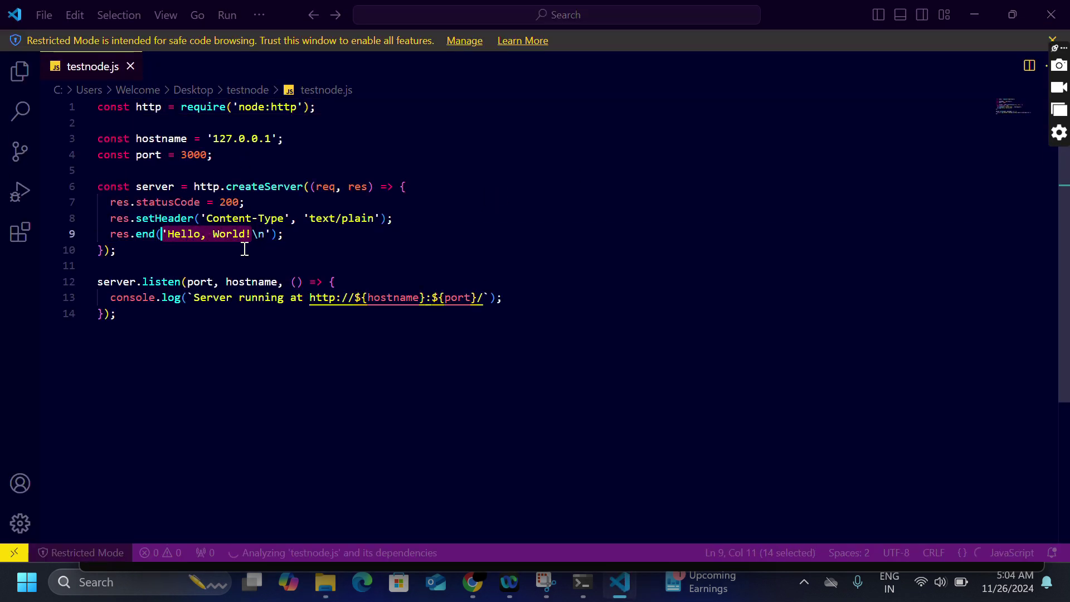
key("BackSpace")
type("'")
type("Welcome to ")
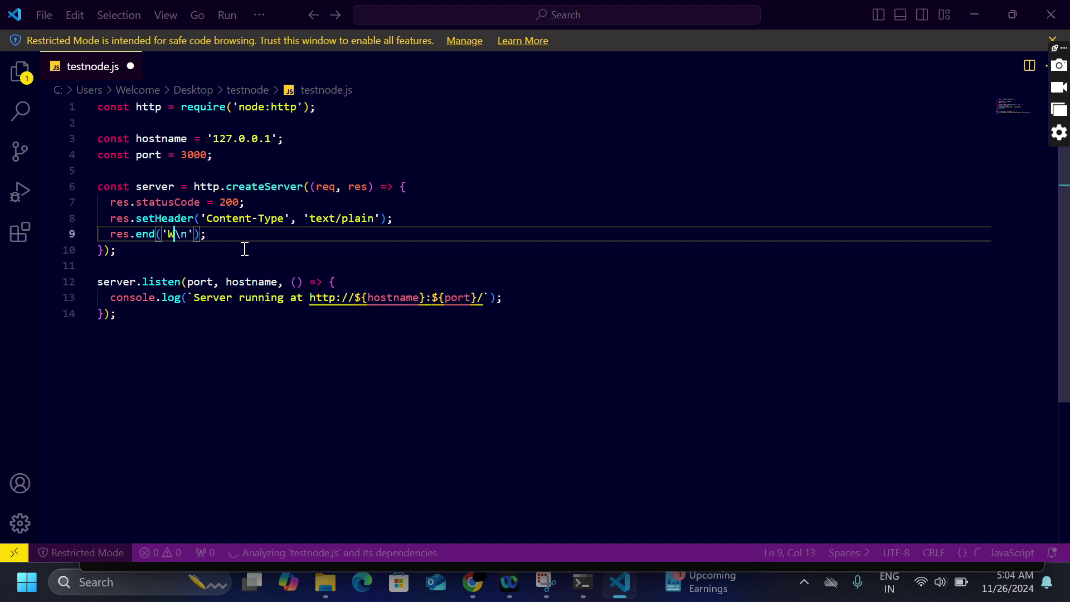
type("Dev Vaan")
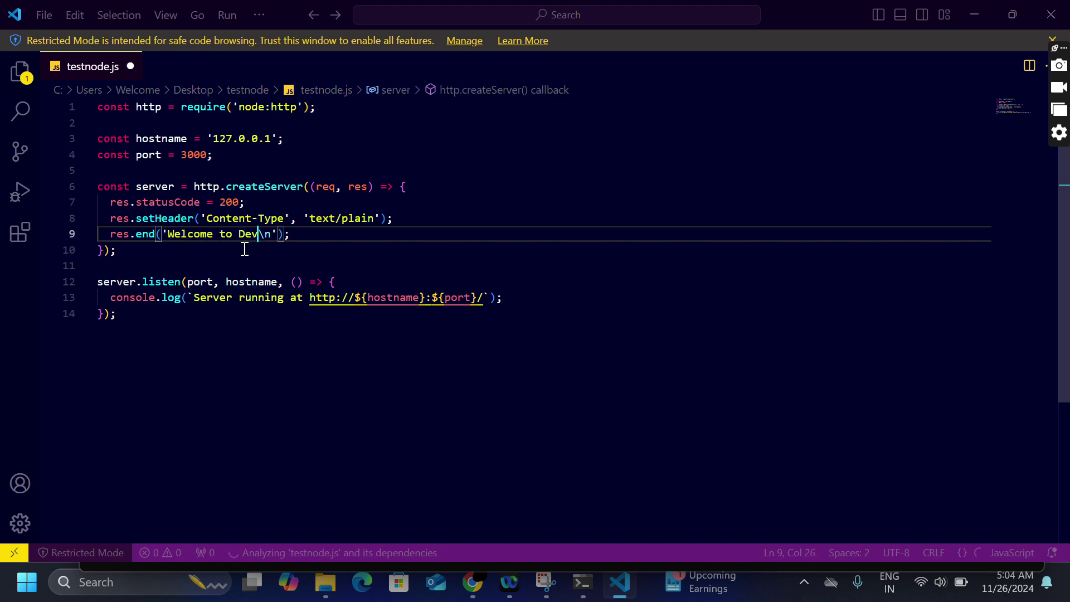
type(".")
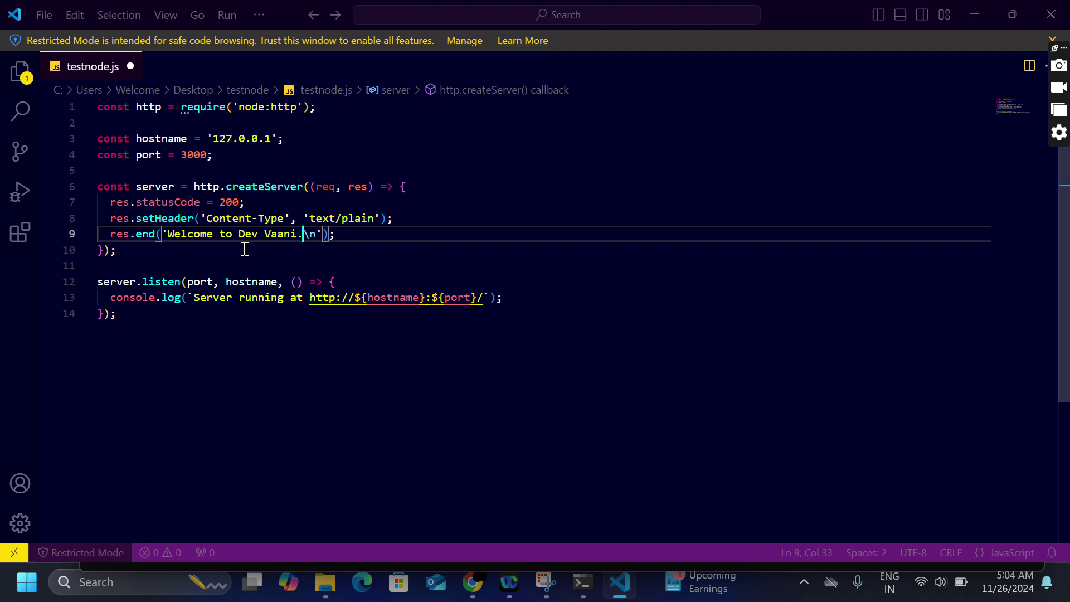
key("ctrl+s")
left_click(1049, 26)
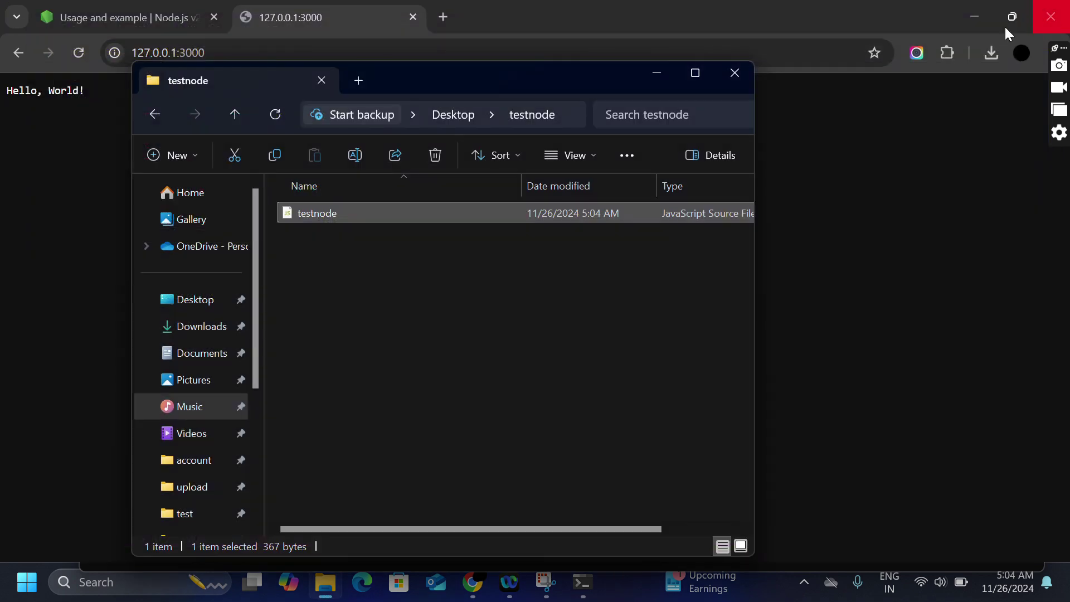
- Restart the server in Command Prompt with node testnode.js and reload the 127.0.0.1:3000 page in Chrome
left_click(83, 53)
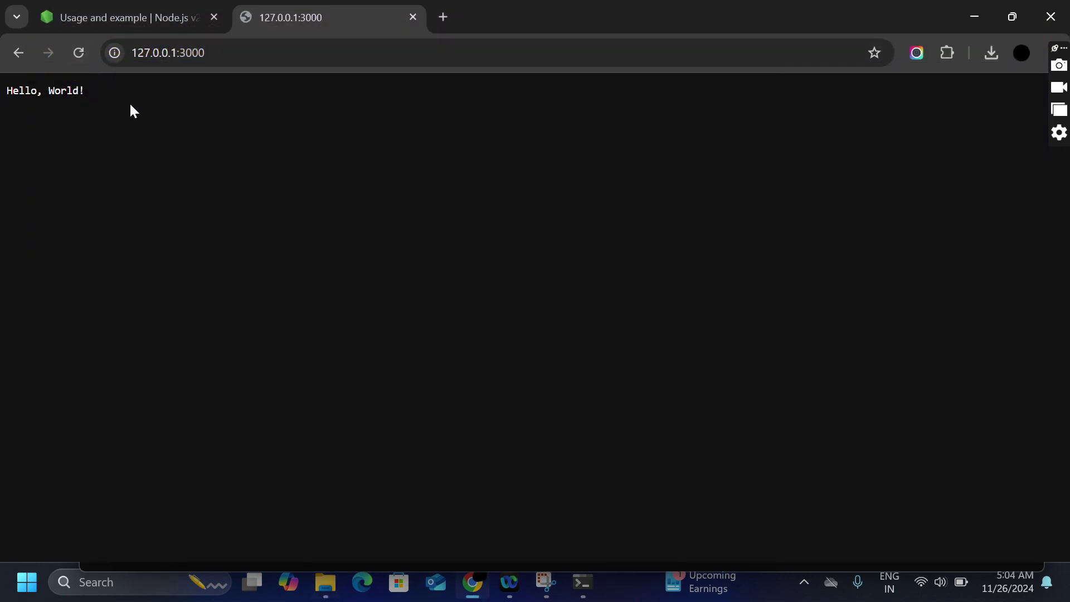
key("alt+Tab")
key("alt+Tab")
key("alt+Tab")
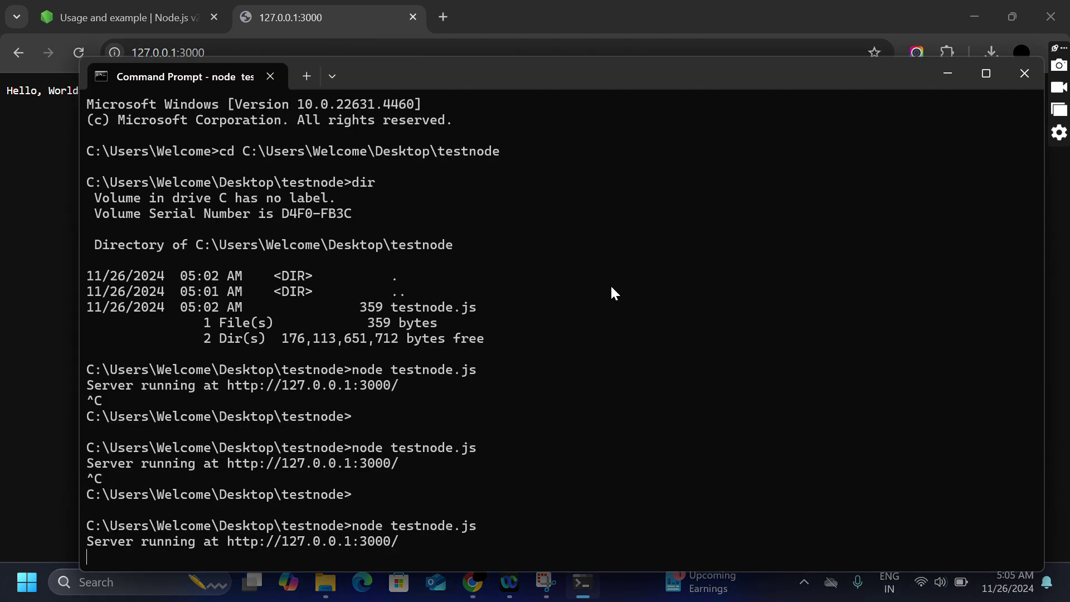
key("ctrl+c")
key("Up")
key("Return")
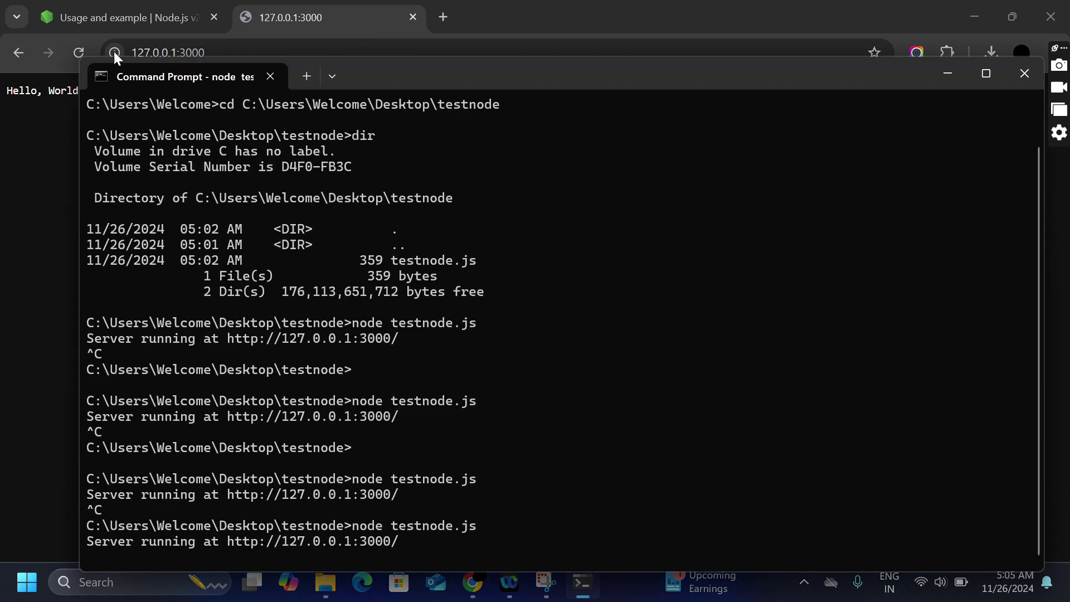
left_click(79, 51)
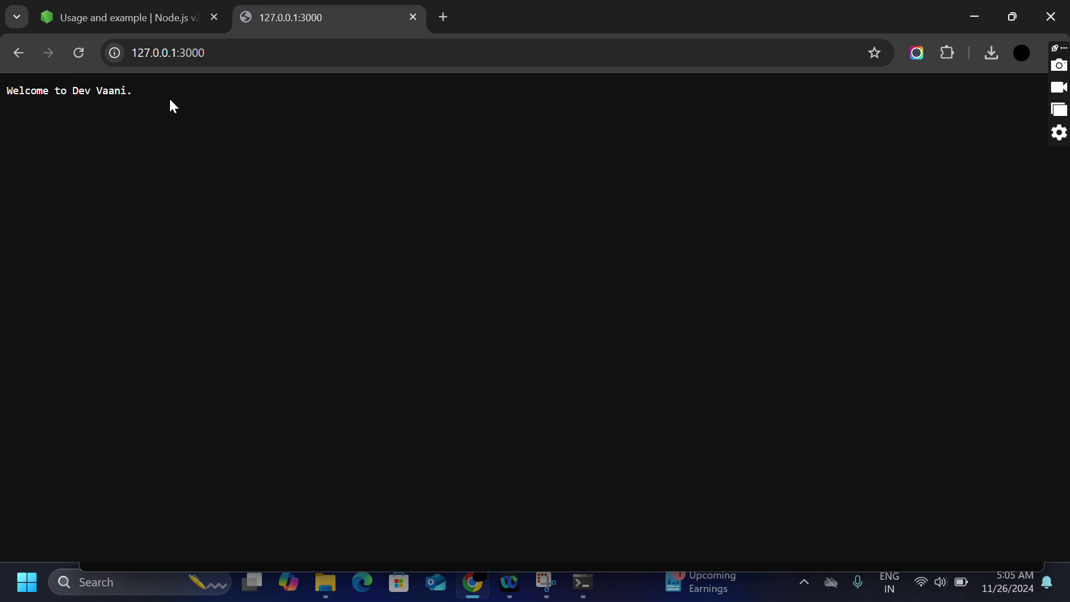